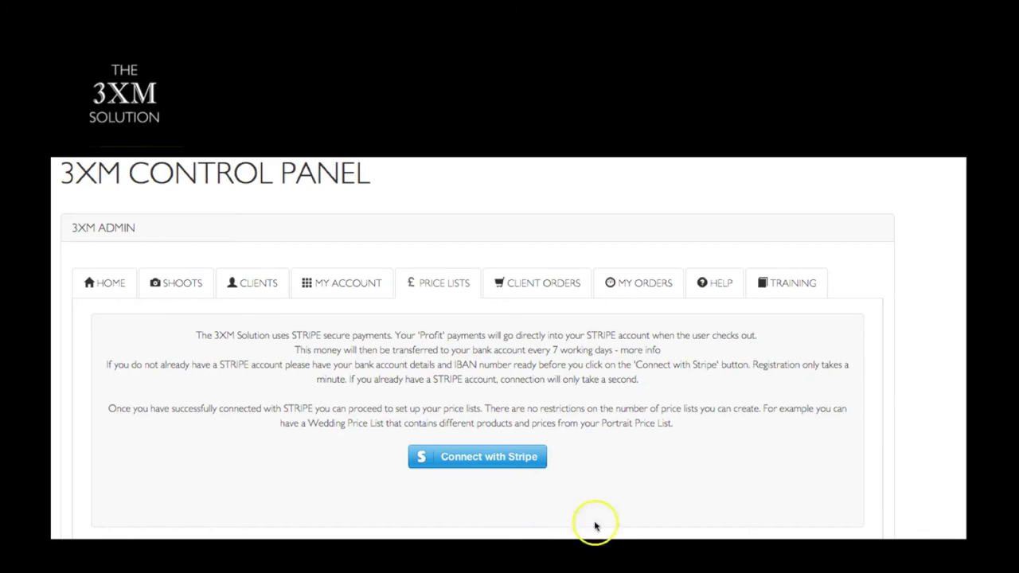
left_click(513, 472)
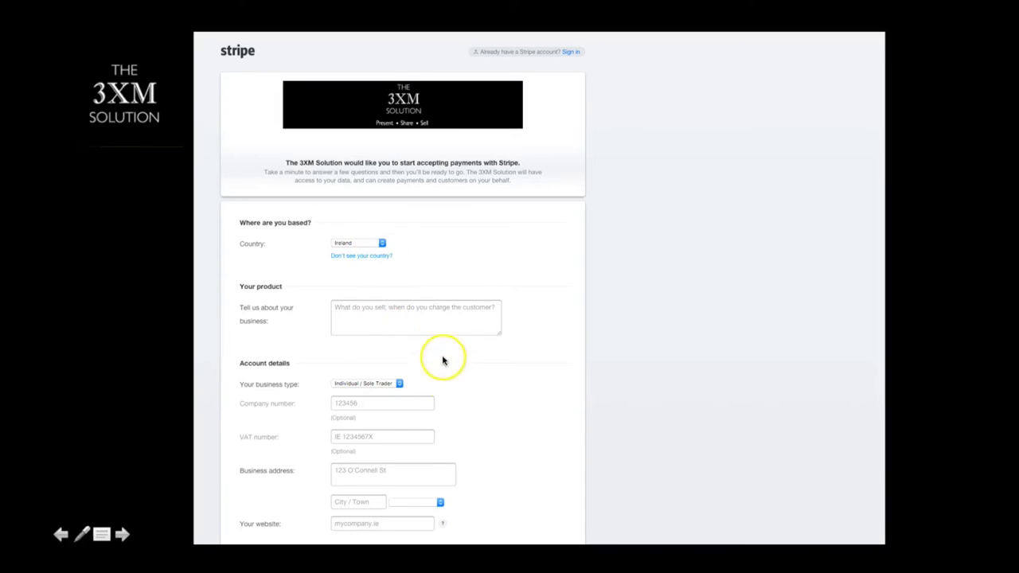
left_click(496, 398)
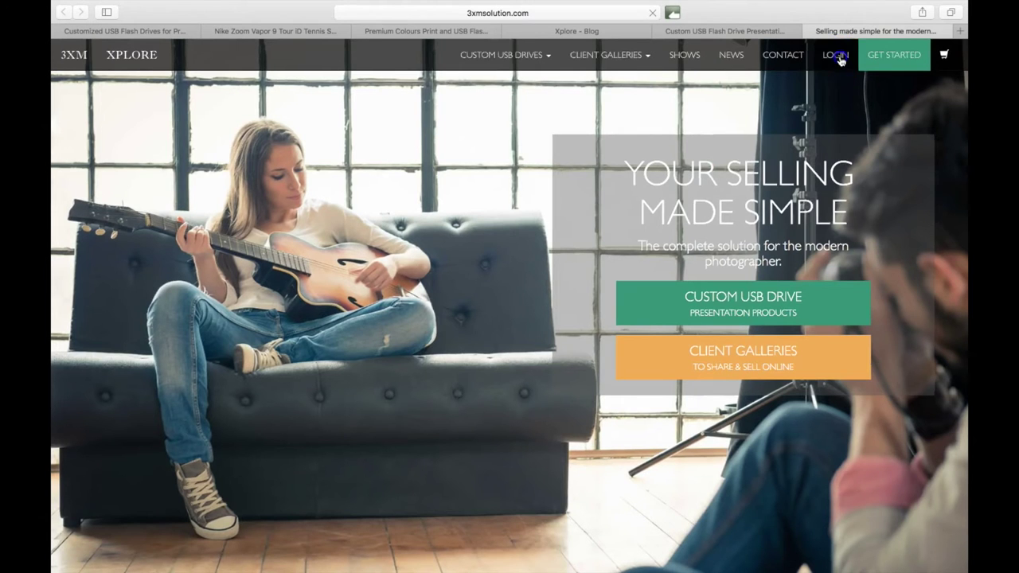
Log in to the photographer account with the prefilled credentials and view the My Account options.
left_click(839, 59)
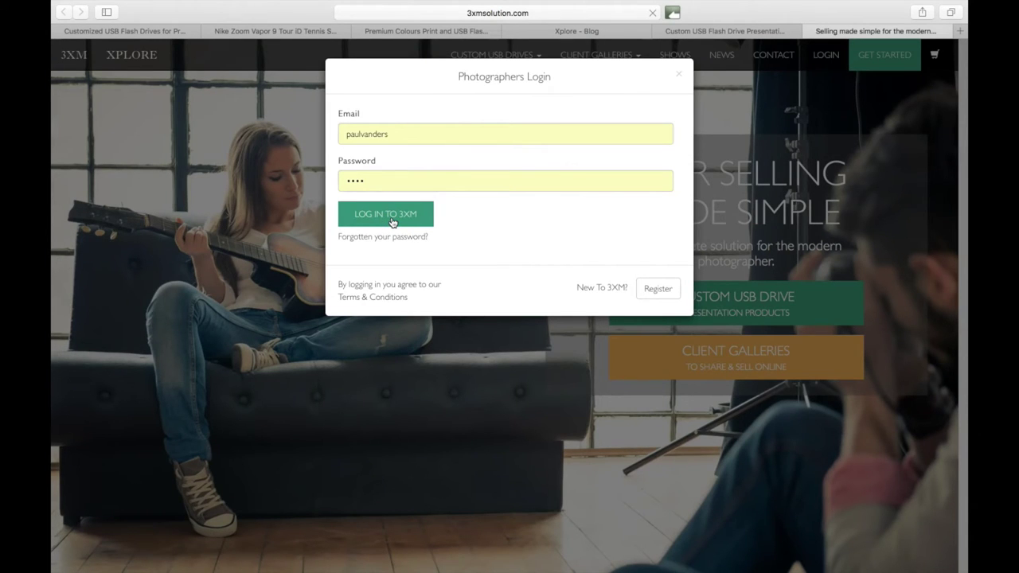
left_click(392, 222)
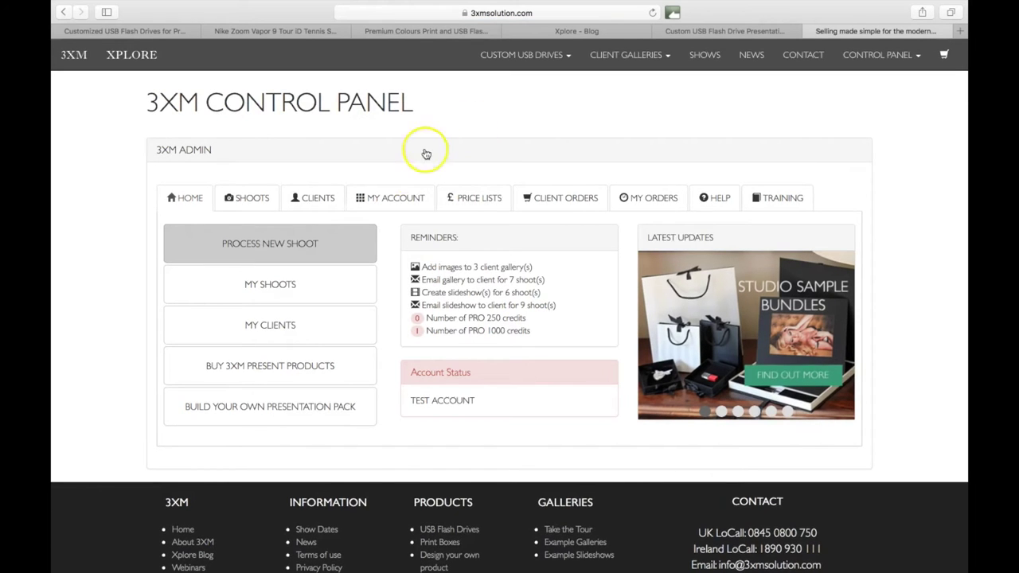
left_click(392, 204)
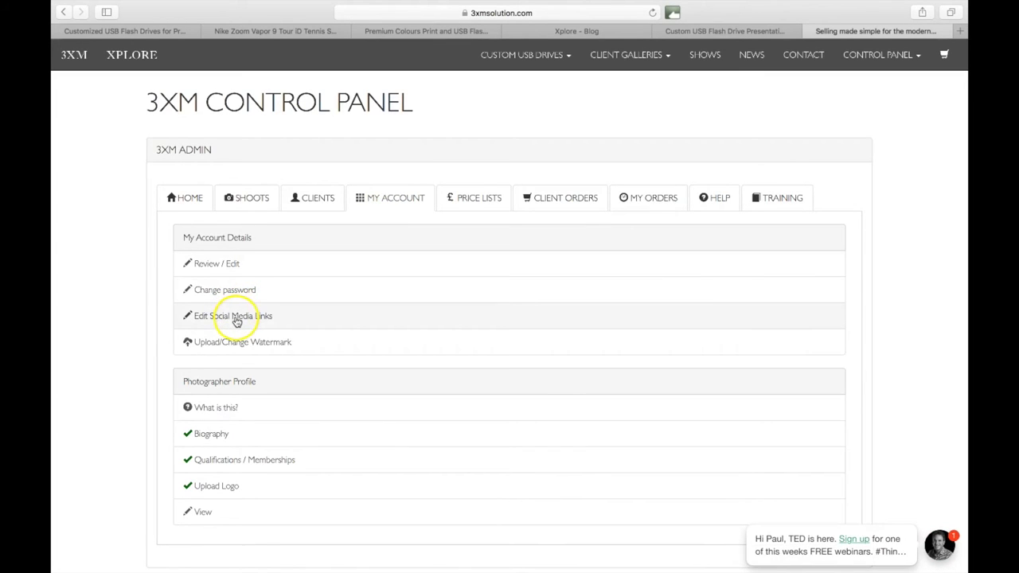
left_click(241, 348)
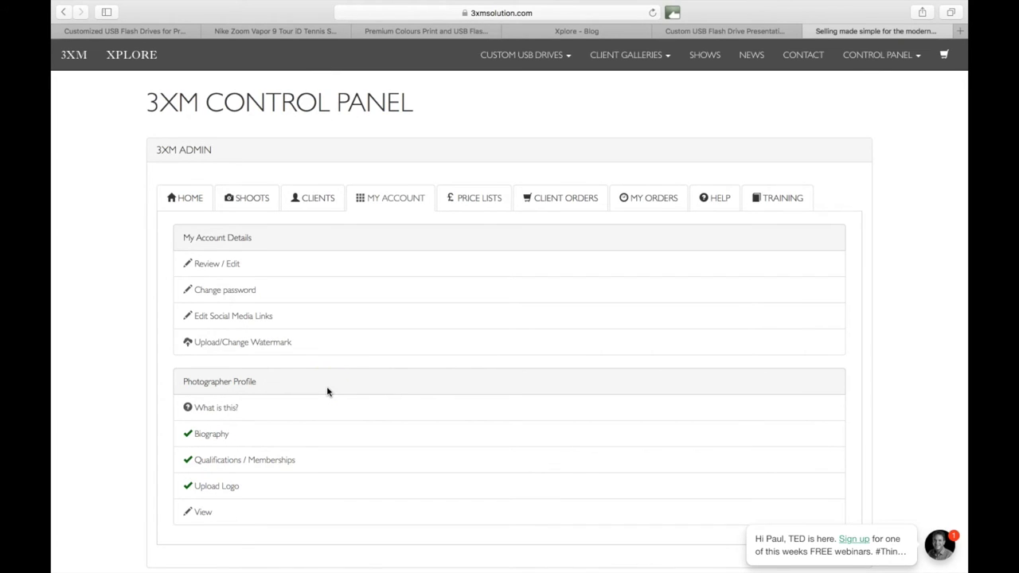
Create a new price list using the wizard's quick price list option.
left_click(462, 206)
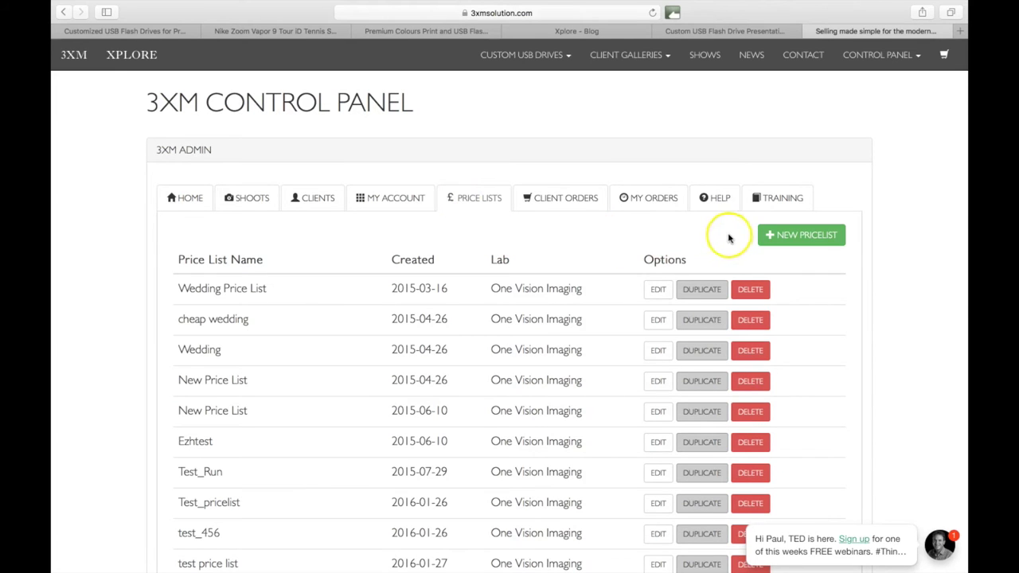
left_click(787, 238)
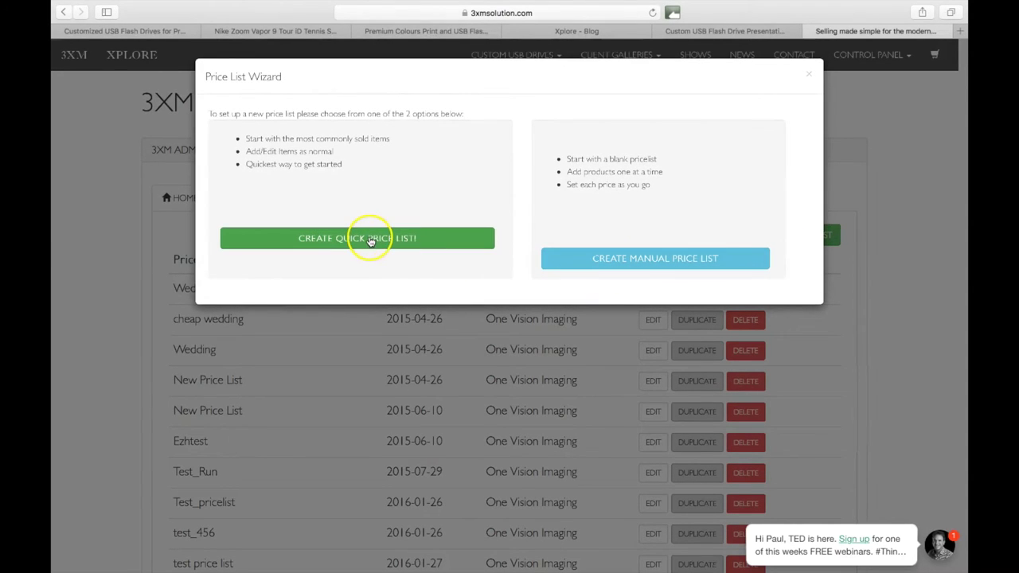
left_click(370, 241)
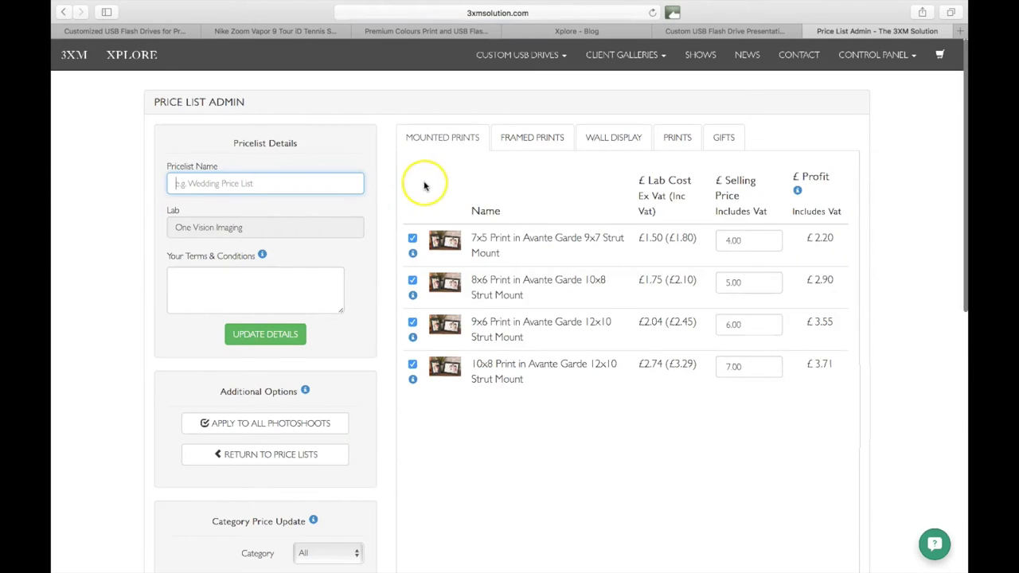
Name the price list "Wedding Price List Expensive" and go to its terms and conditions field.
left_click(281, 184)
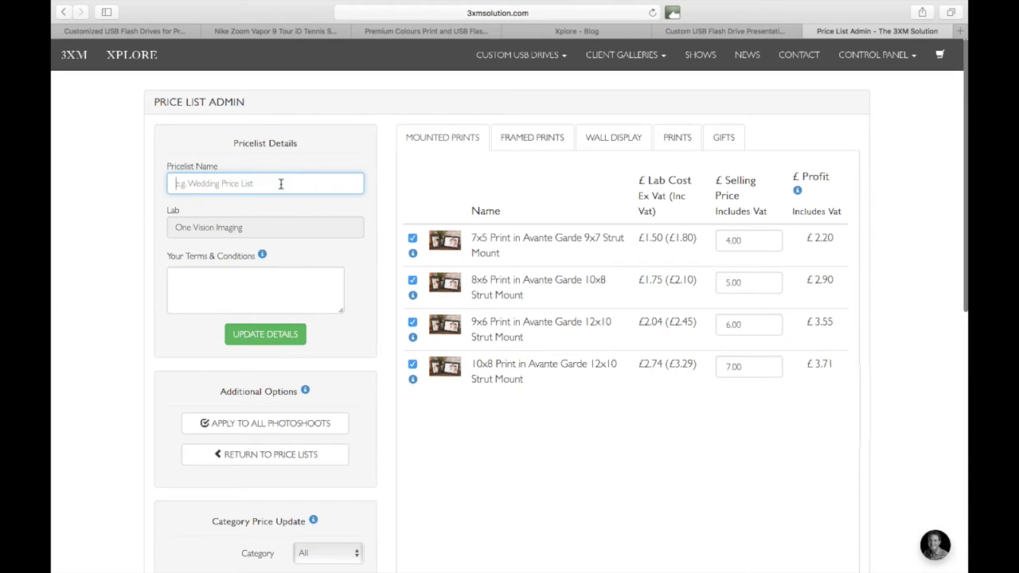
type("wedd")
key("BackSpace")
key("BackSpace")
key("BackSpace")
key("BackSpace")
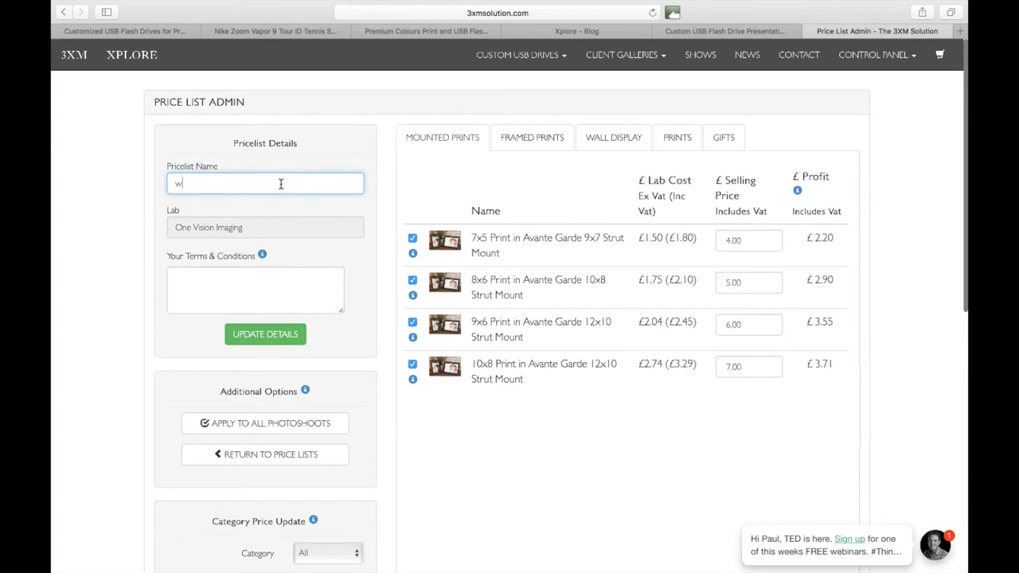
type("Wedding Price List Expensive")
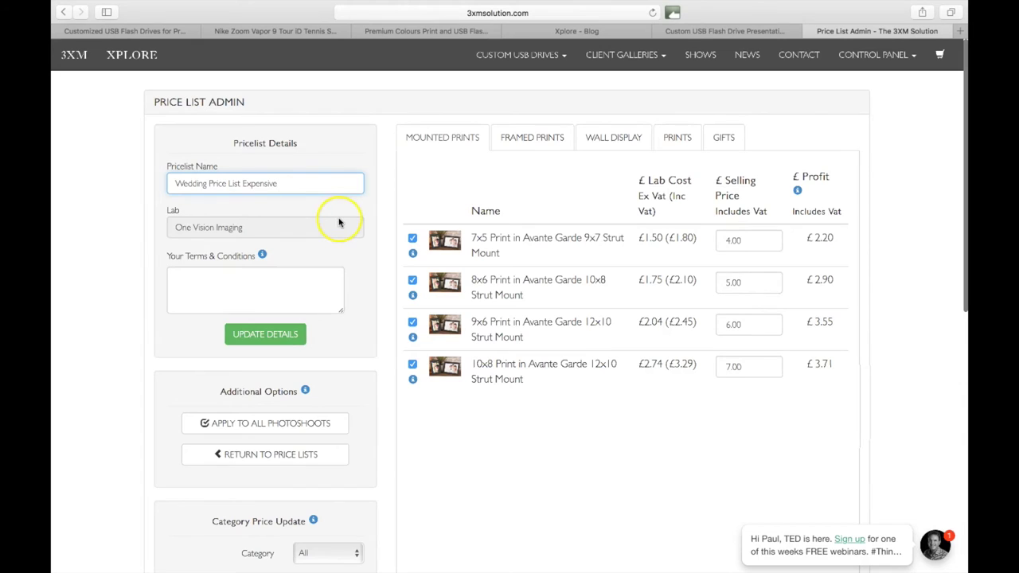
left_click(259, 277)
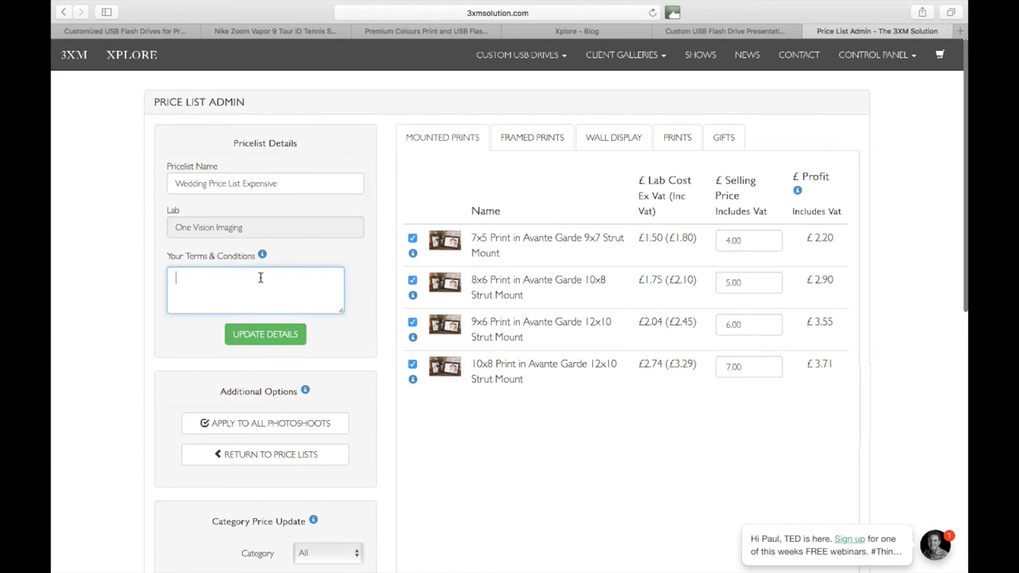
left_click(230, 288)
left_click(238, 292)
Set the selling price of the 7x5 print in the Avante Garde 9x7 strut mount to 10.00.
left_click(730, 239)
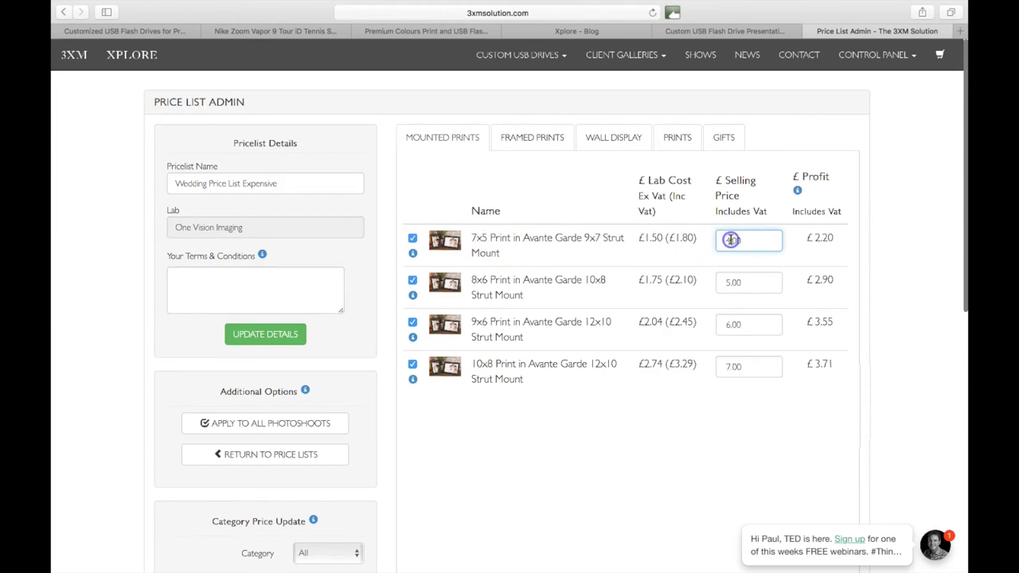
key("BackSpace")
type("10")
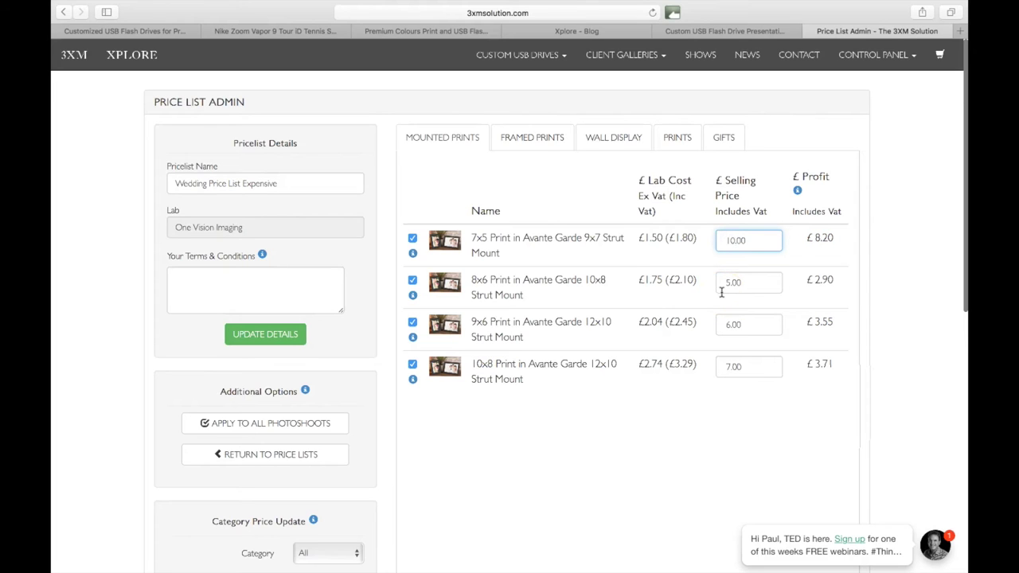
left_click(811, 256)
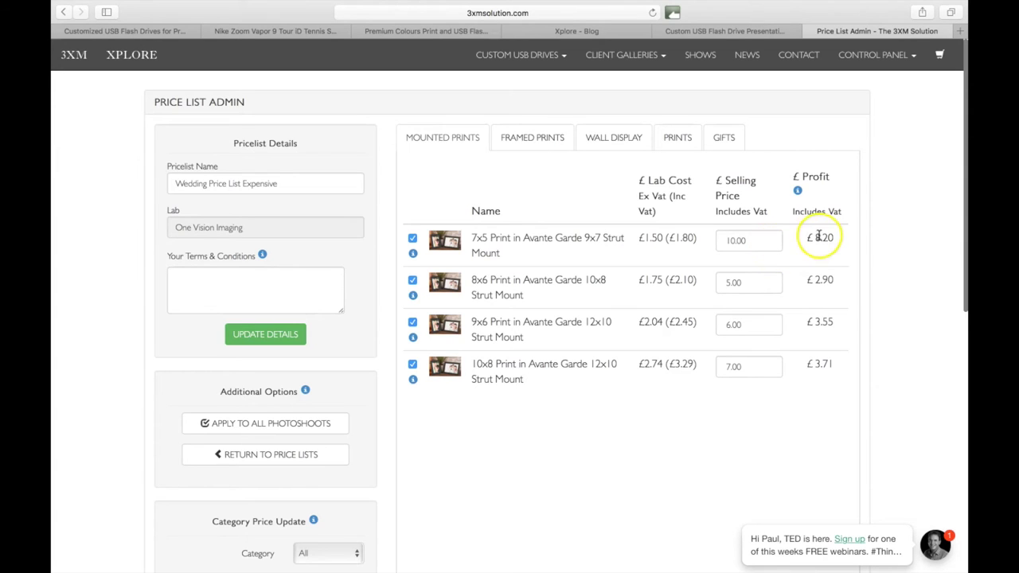
left_click(716, 244)
left_click(740, 250)
Review the framed prints, wall display, prints and gifts categories of the price list.
scroll(621, 414, "down", 2)
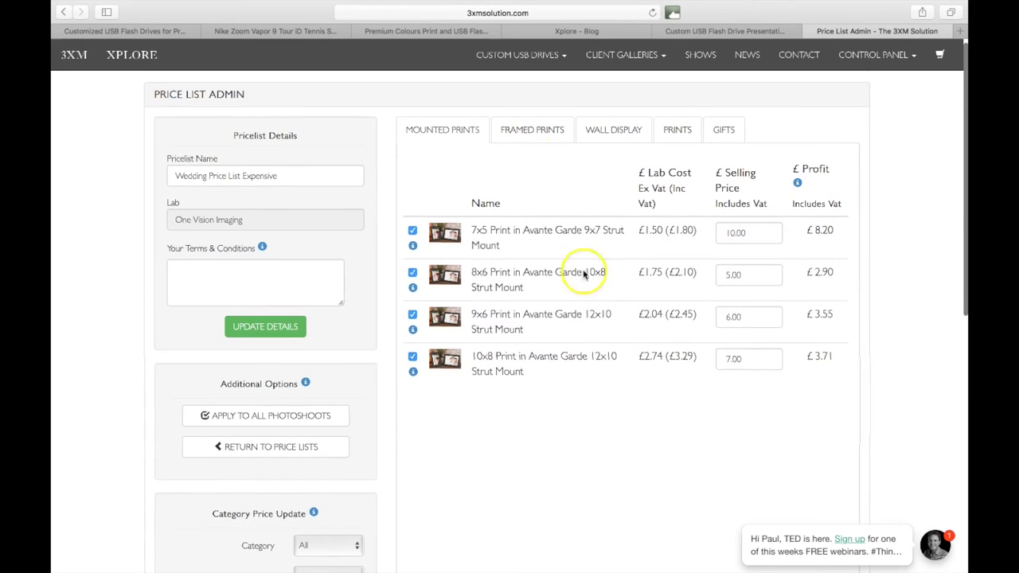
left_click(527, 143)
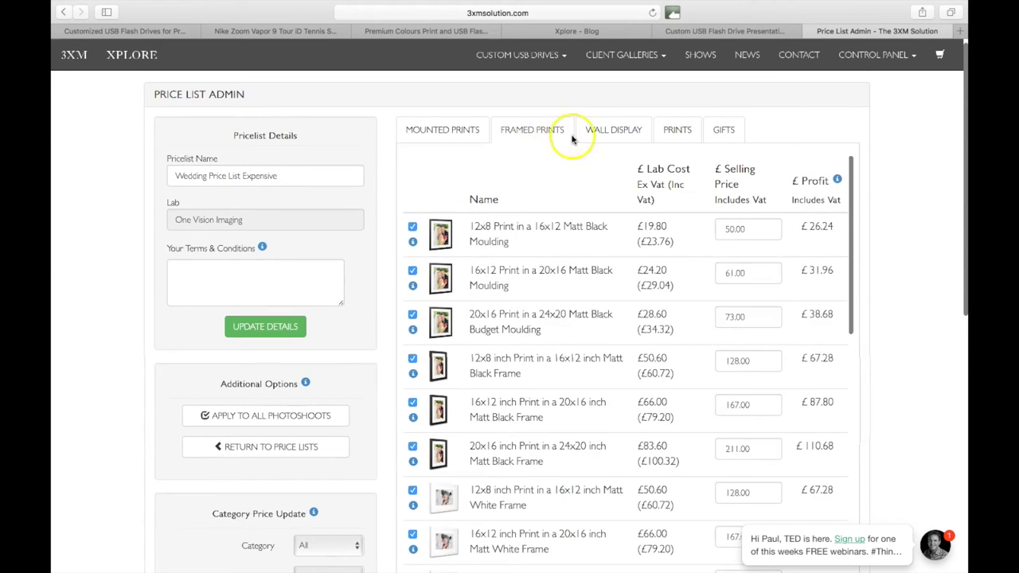
left_click(599, 135)
left_click(674, 131)
left_click(728, 129)
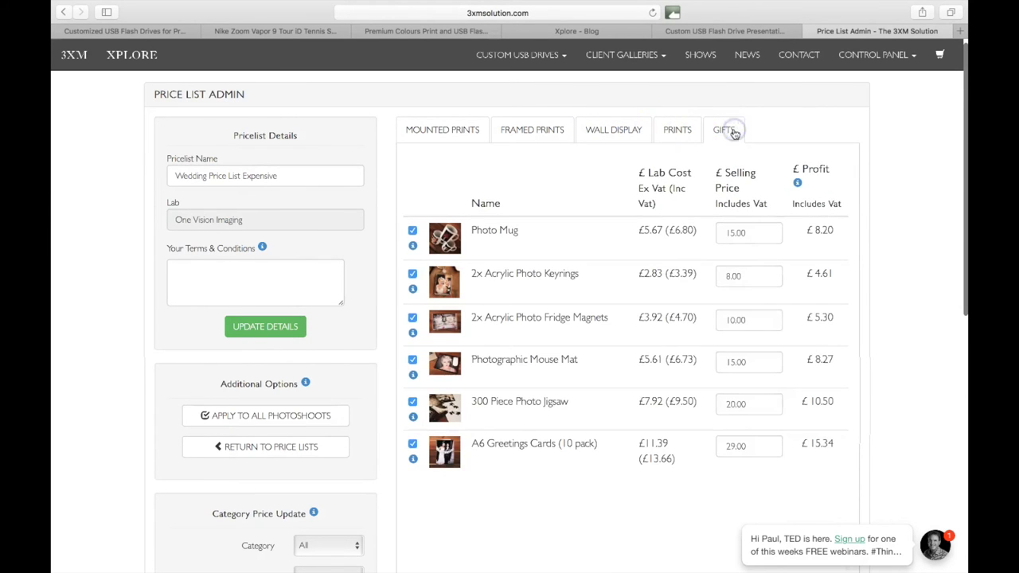
left_click(546, 135)
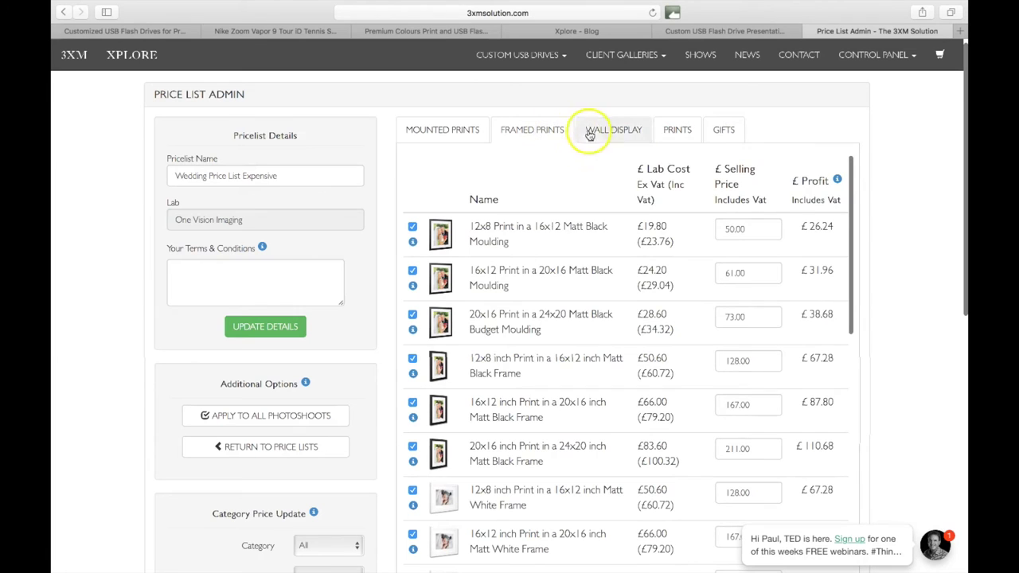
left_click(676, 130)
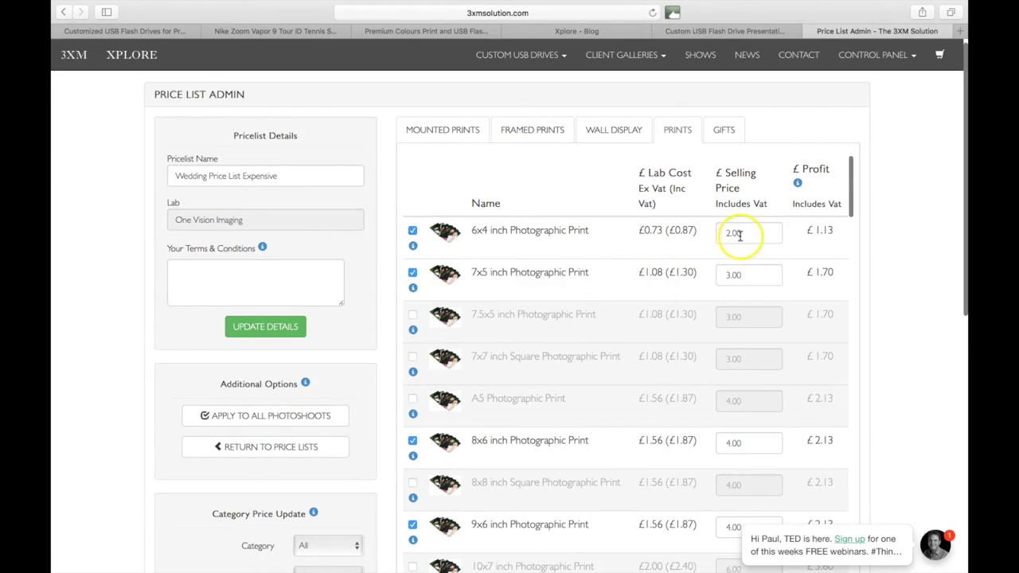
Apply a 350% markup to the Prints category, rounding prices up to the nearest £0.50.
scroll(374, 514, "down", 3)
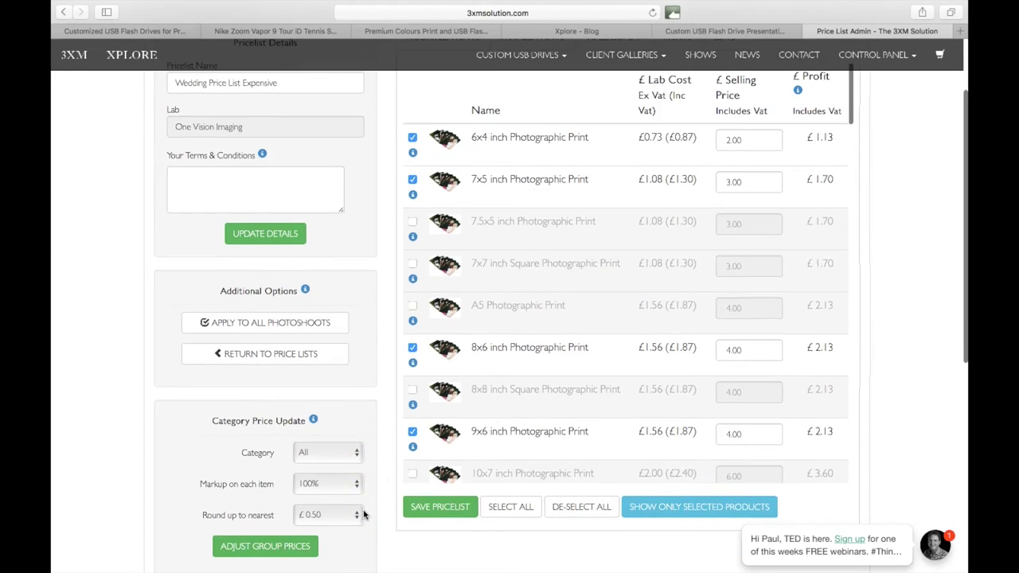
left_click(356, 453)
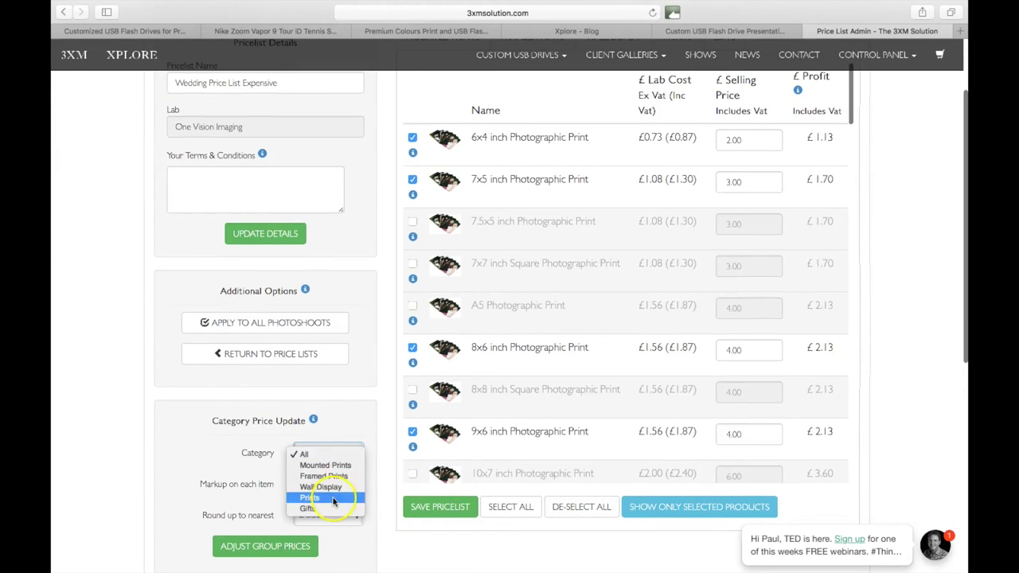
left_click(333, 499)
left_click(355, 484)
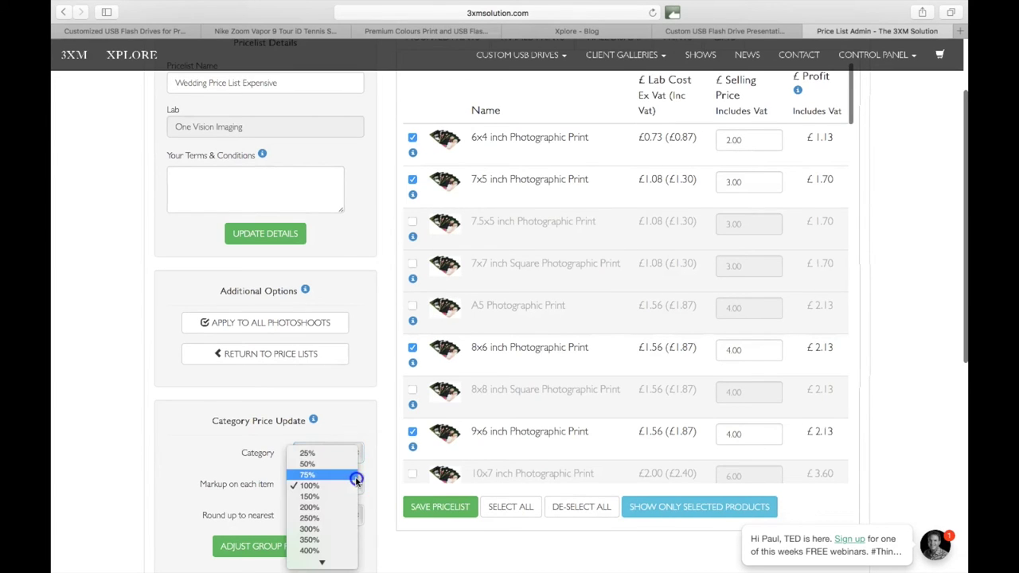
left_click(327, 539)
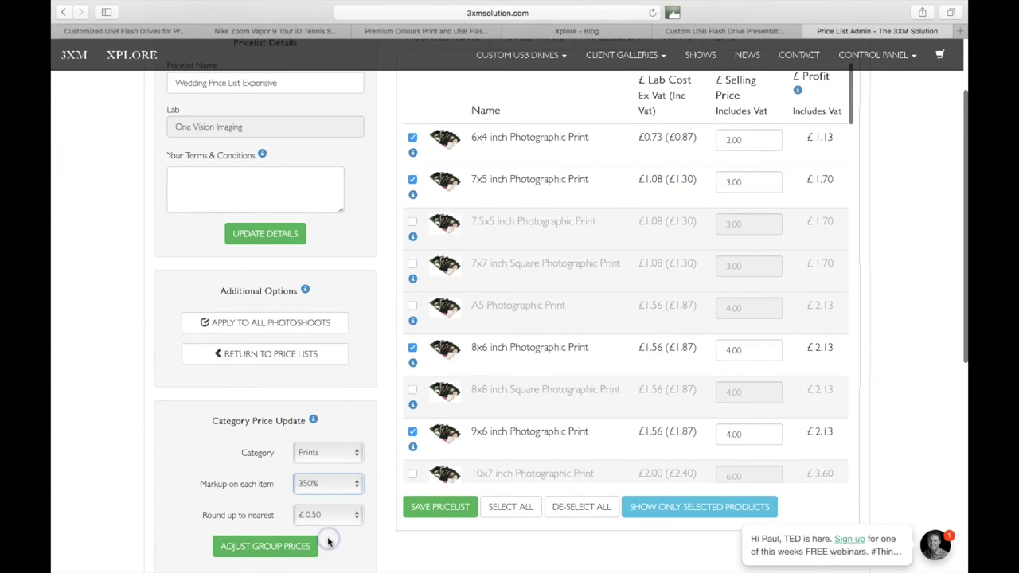
left_click(287, 550)
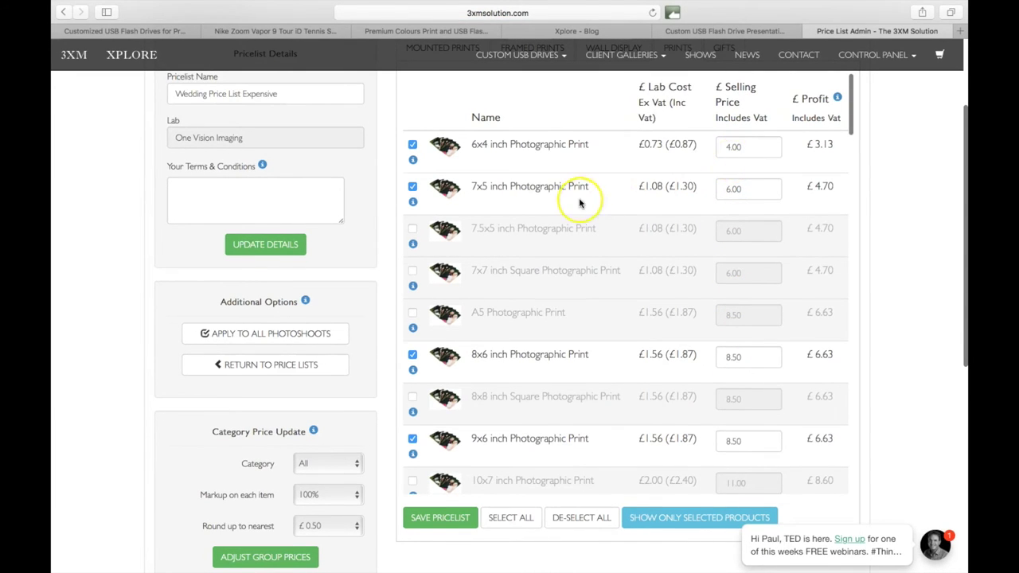
key("Return")
Check the adjusted selling prices of the photographic prints and save the price list.
scroll(579, 204, "down", 3)
scroll(580, 204, "down", 10)
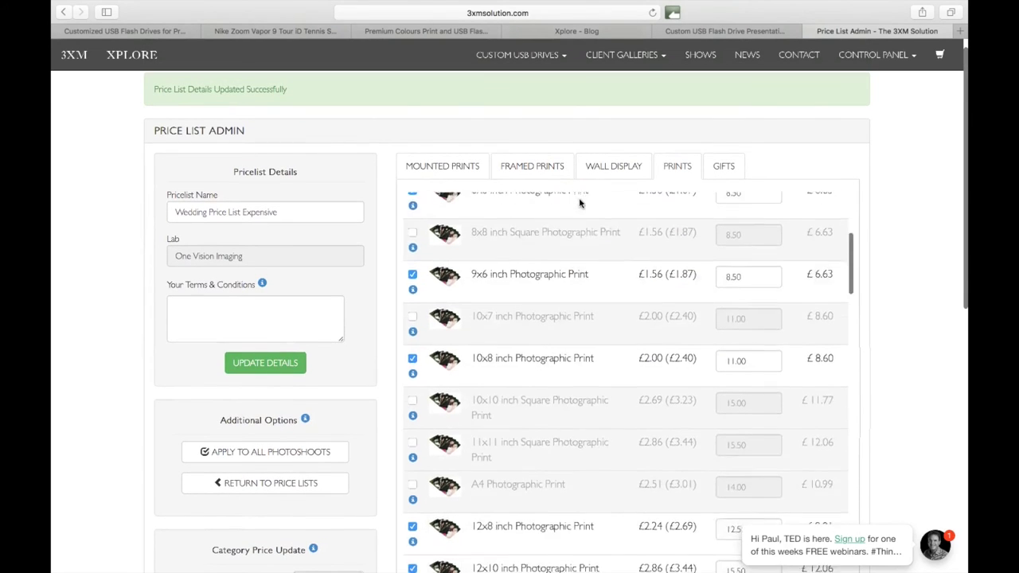
scroll(956, 403, "down", 5)
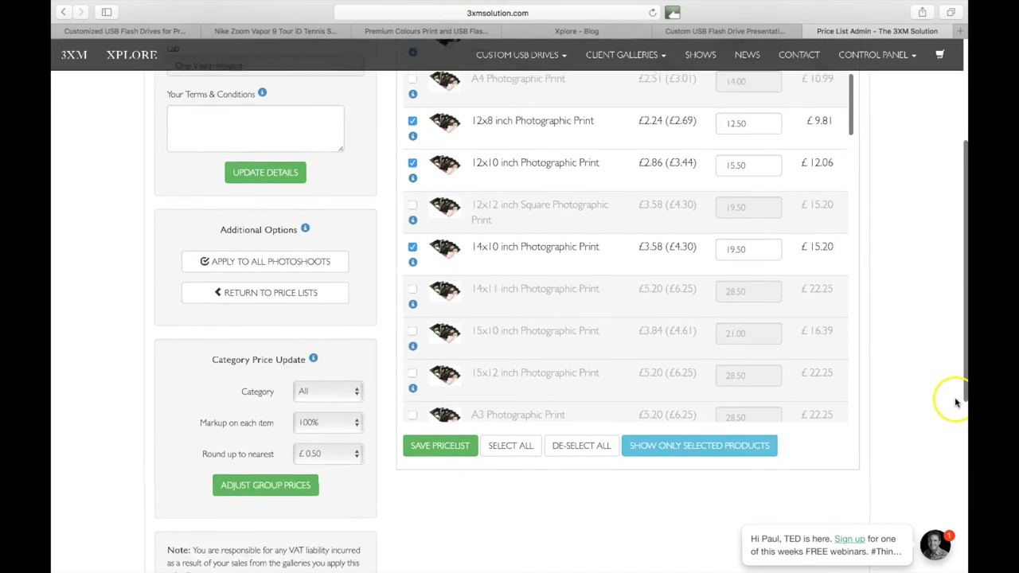
left_click(430, 432)
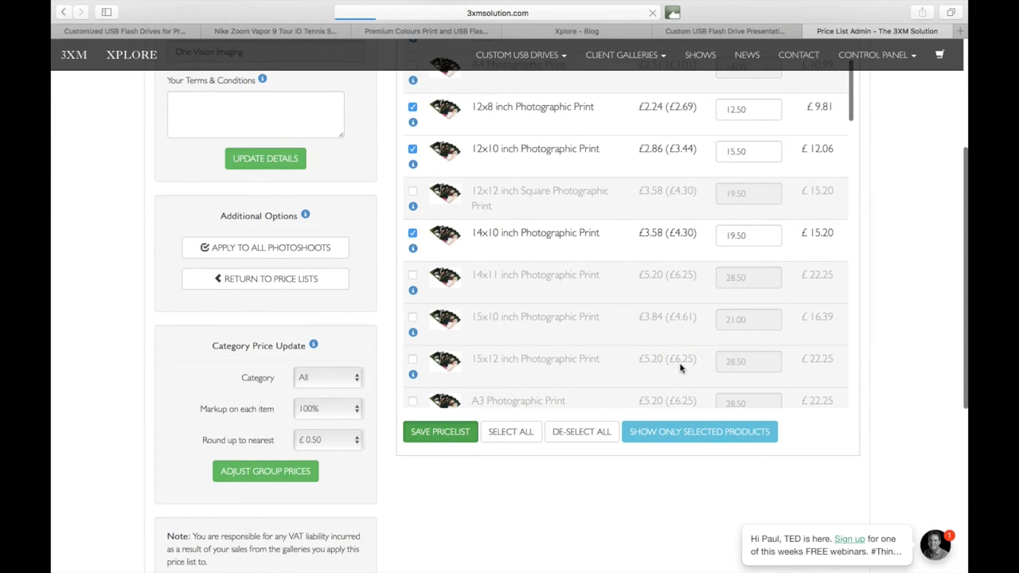
scroll(919, 305, "down", 3)
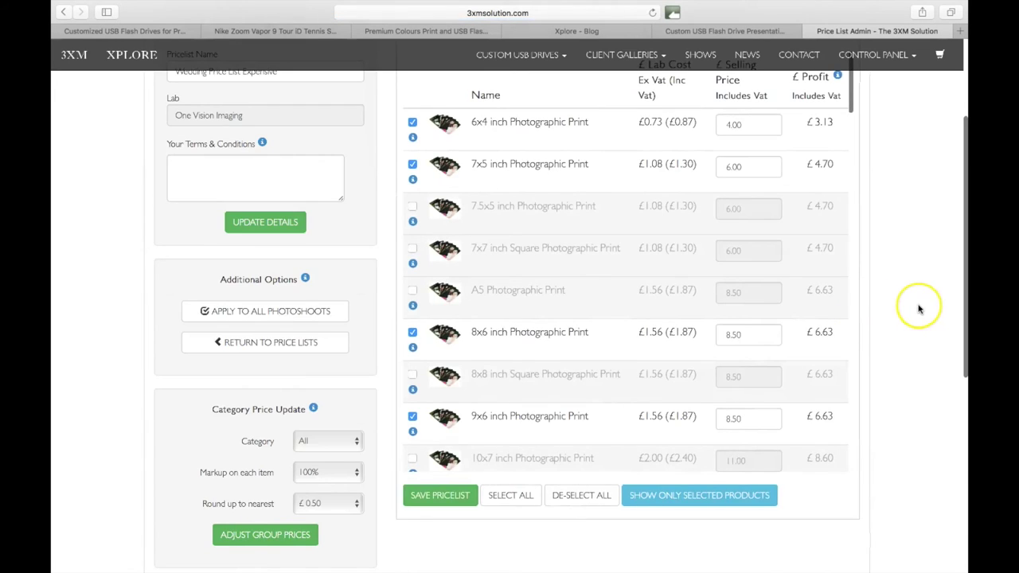
Return to the control panel and start processing a new shoot.
scroll(919, 309, "up", 1)
scroll(919, 309, "up", 2)
left_click(873, 54)
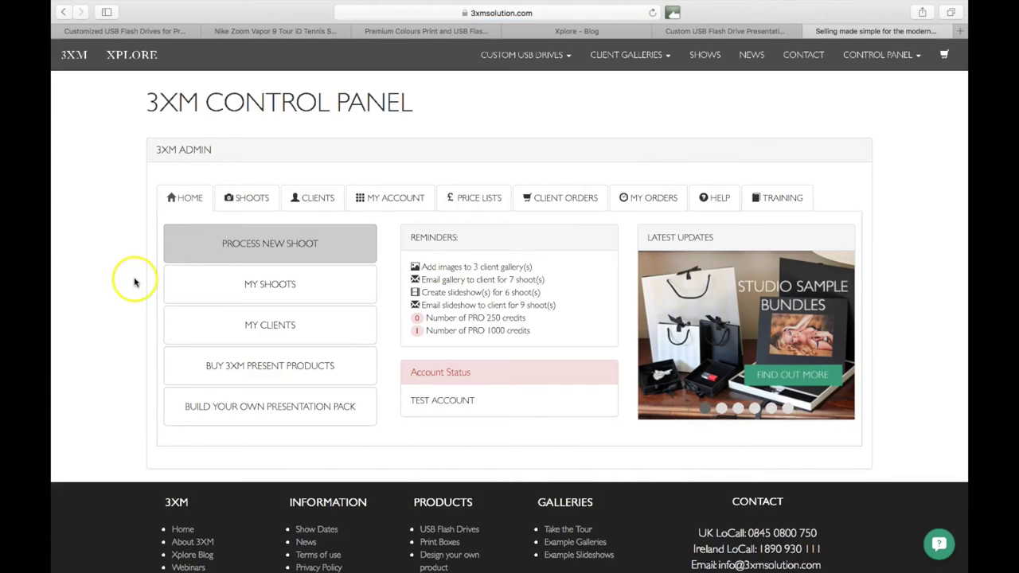
left_click(246, 247)
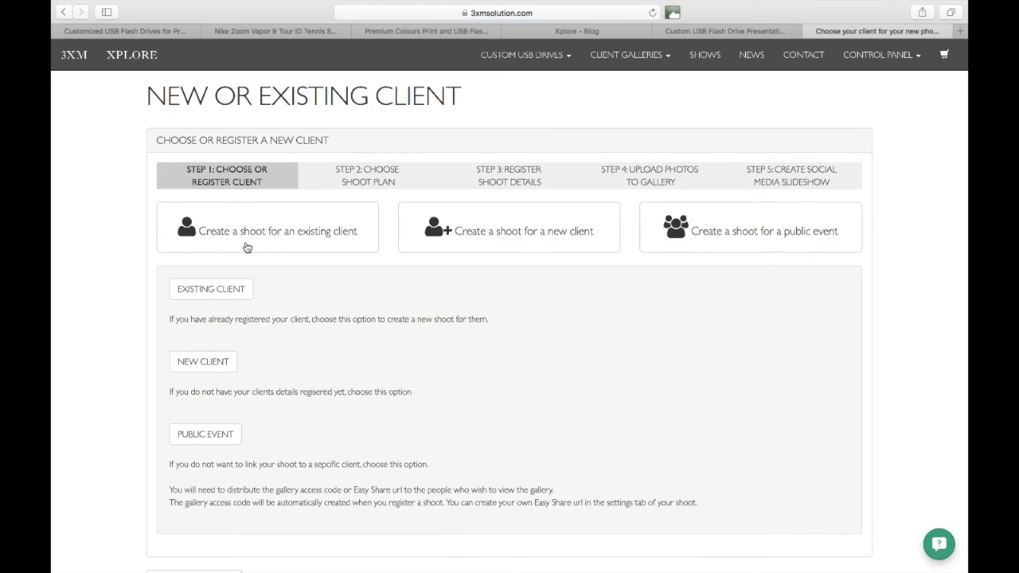
Choose the existing client option for the new shoot.
left_click(222, 293)
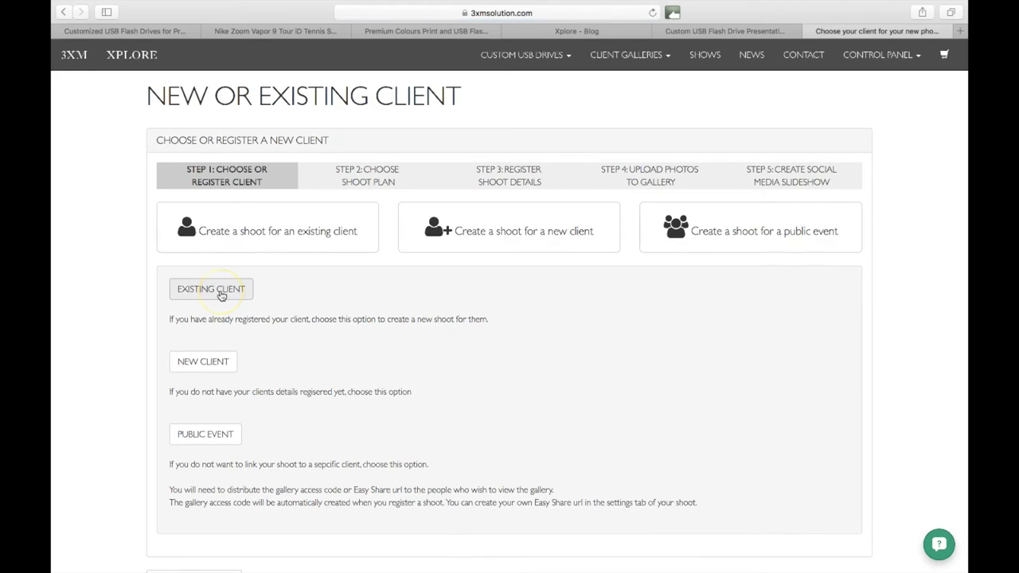
left_click(210, 363)
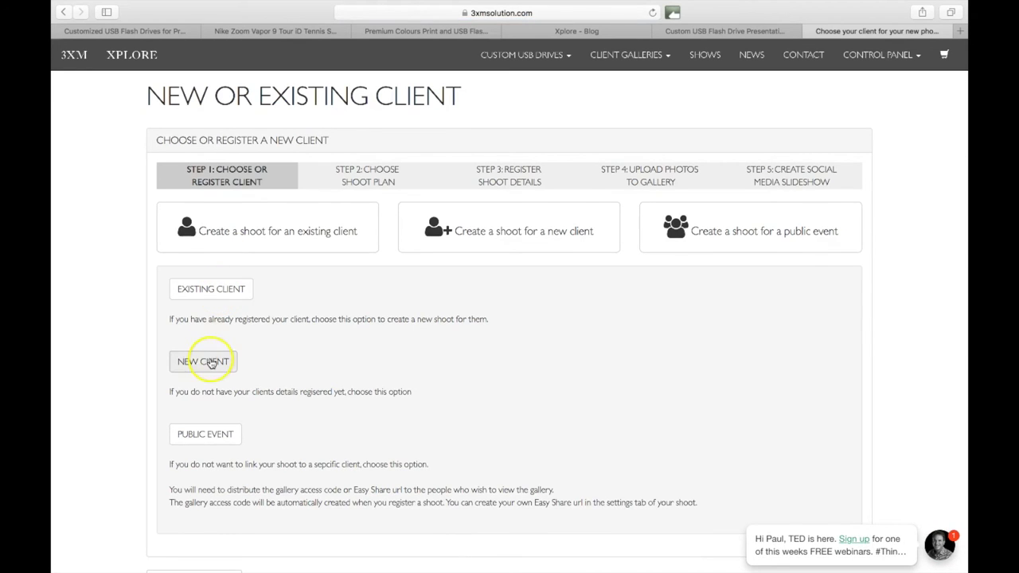
left_click(213, 293)
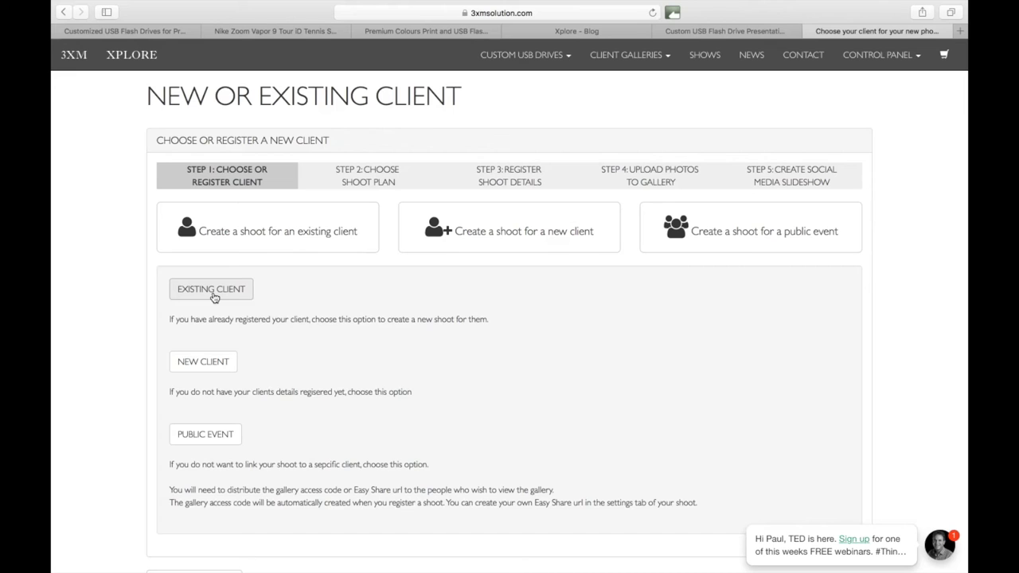
Select the second registered couple in the existing client list for the shoot and choose the PRO 1000 plan.
left_click(205, 364)
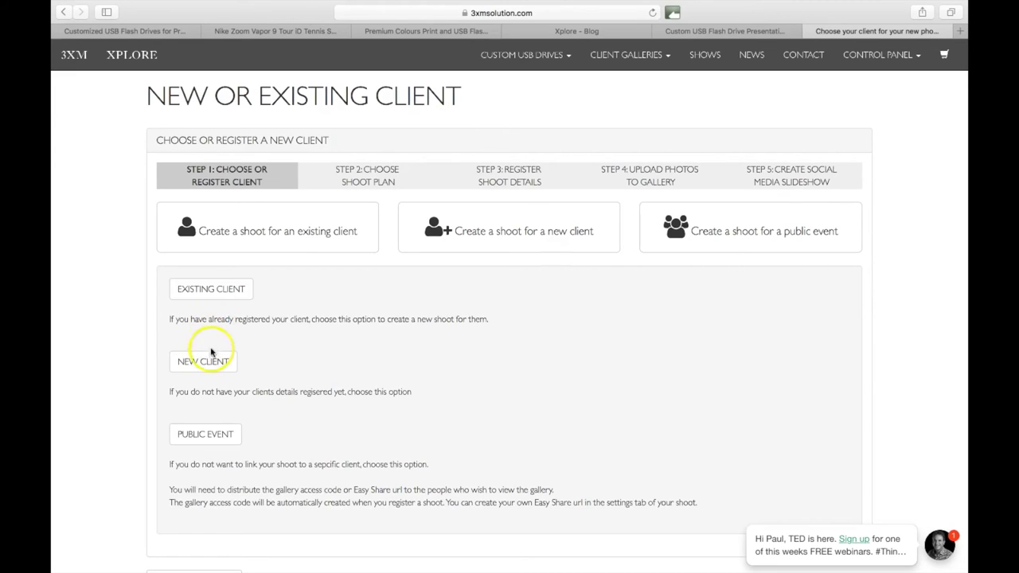
left_click(211, 289)
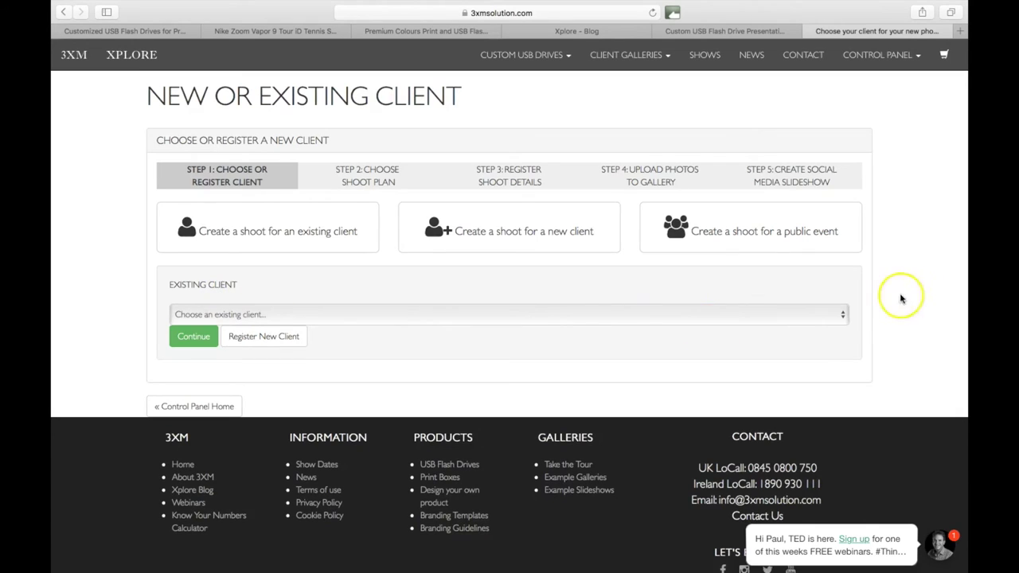
left_click(842, 316)
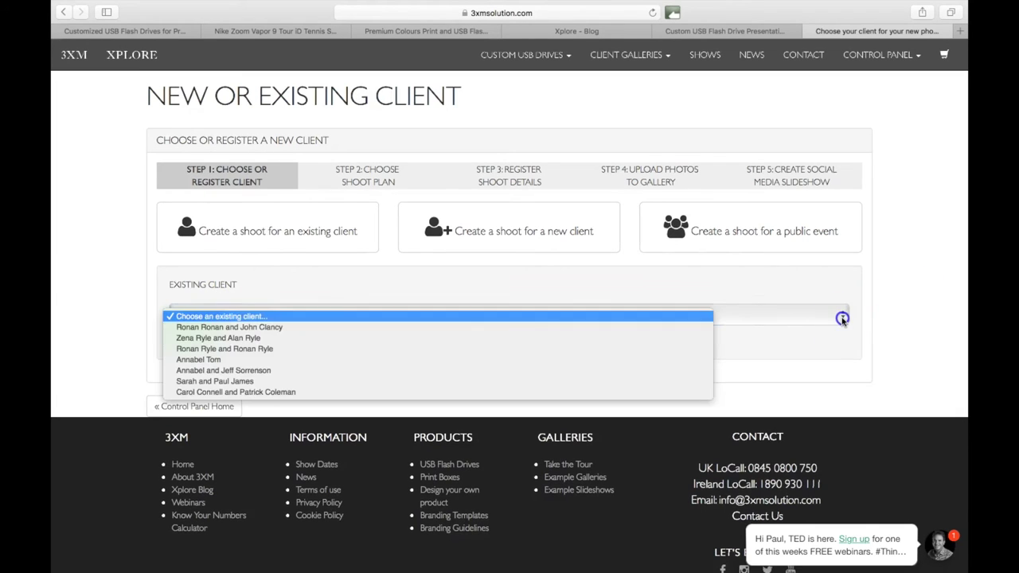
left_click(643, 338)
left_click(200, 337)
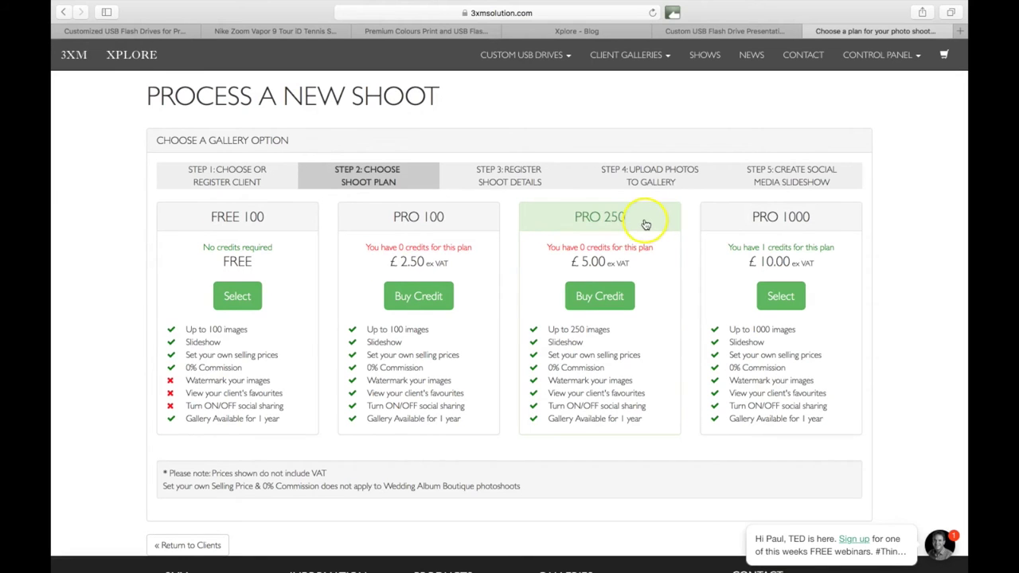
left_click(428, 300)
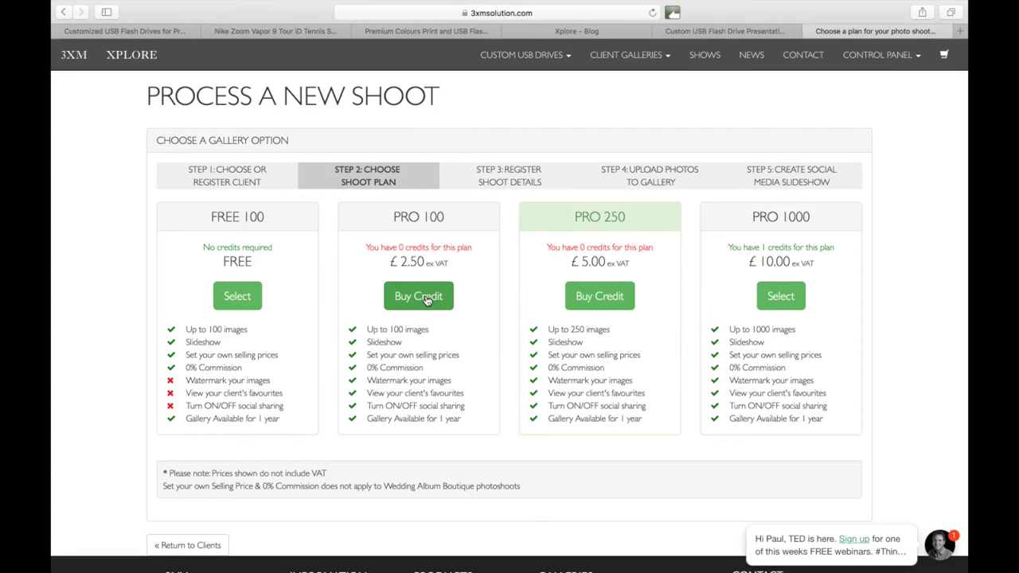
left_click(782, 297)
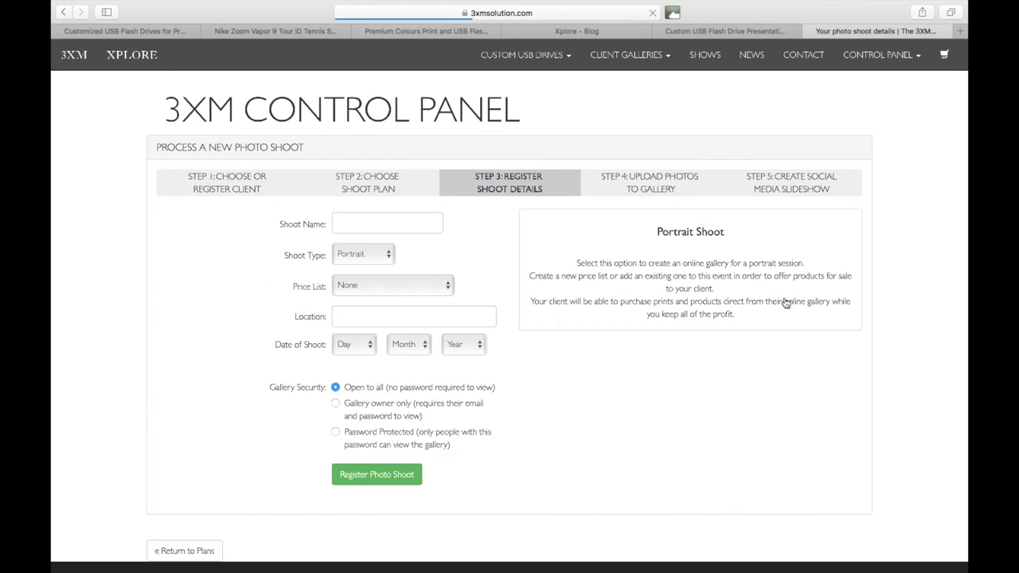
Set the shoot type to Wedding in the shoot details.
left_click(378, 225)
left_click(378, 225)
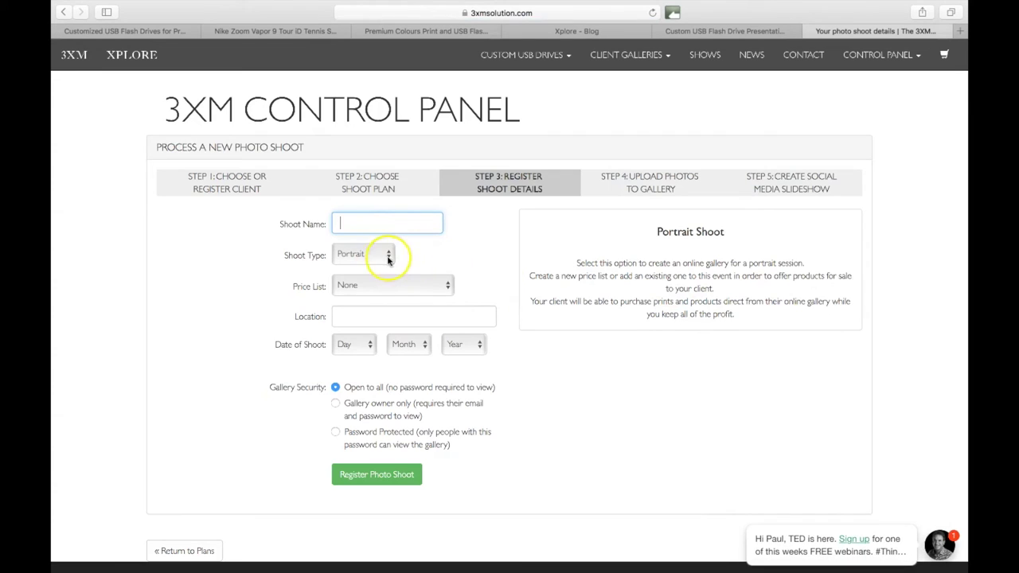
left_click(388, 256)
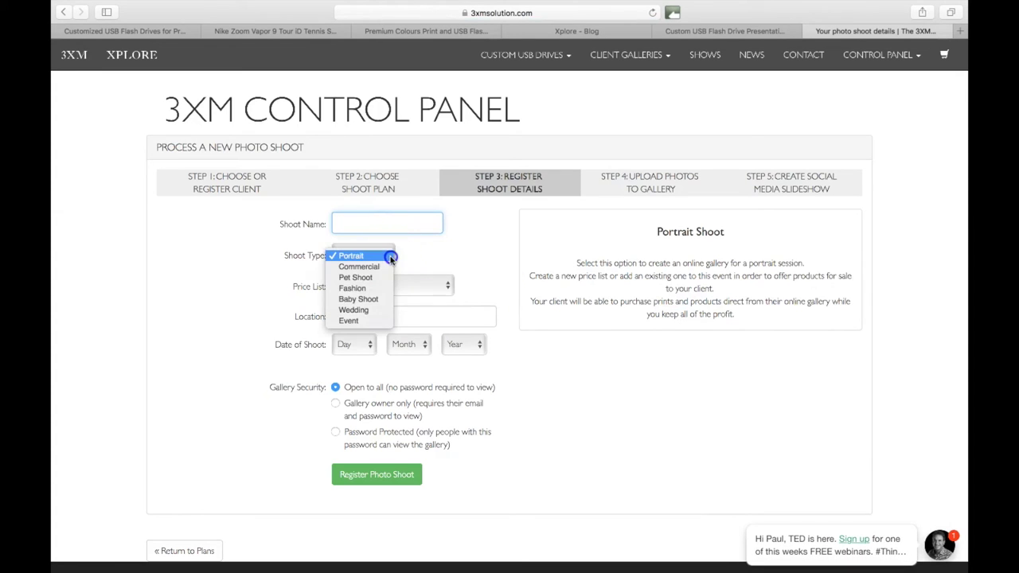
left_click(353, 309)
Name the shoot with only the couple's first names.
left_click(351, 225)
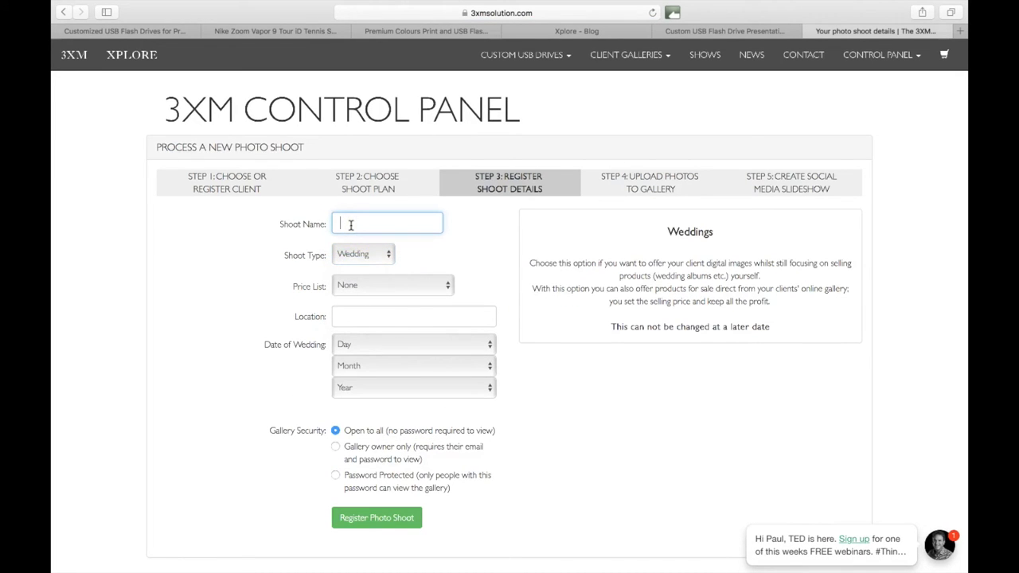
type("Rowan and Susans Wedding")
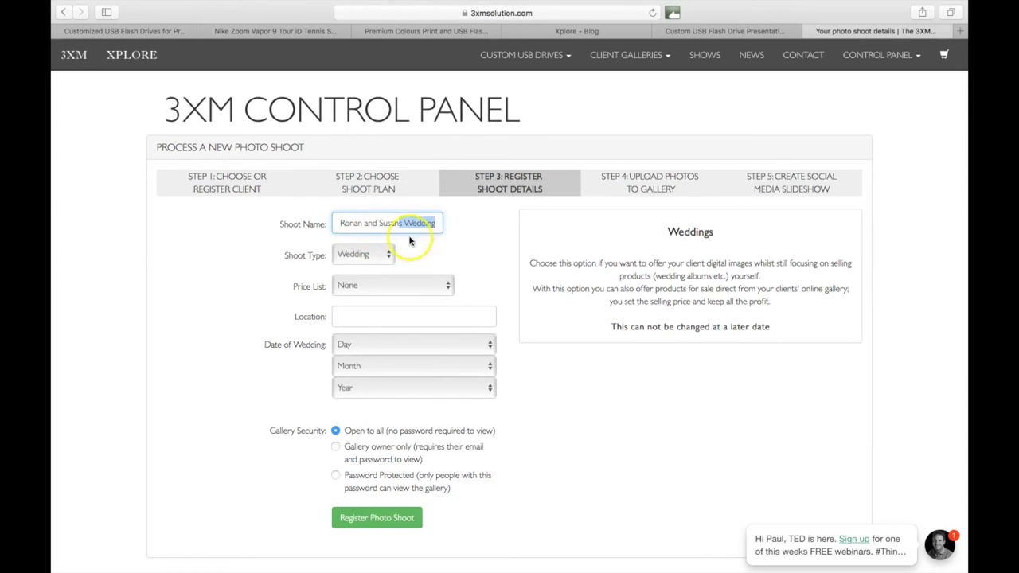
left_click(437, 224)
key("BackSpace")
key("BackSpace")
key("BackSpace")
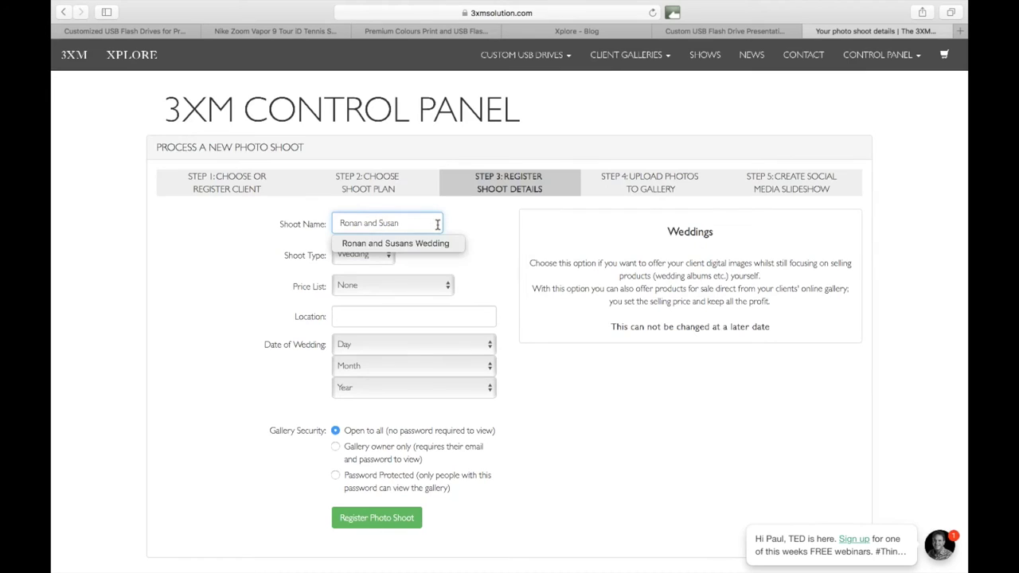
left_click(479, 245)
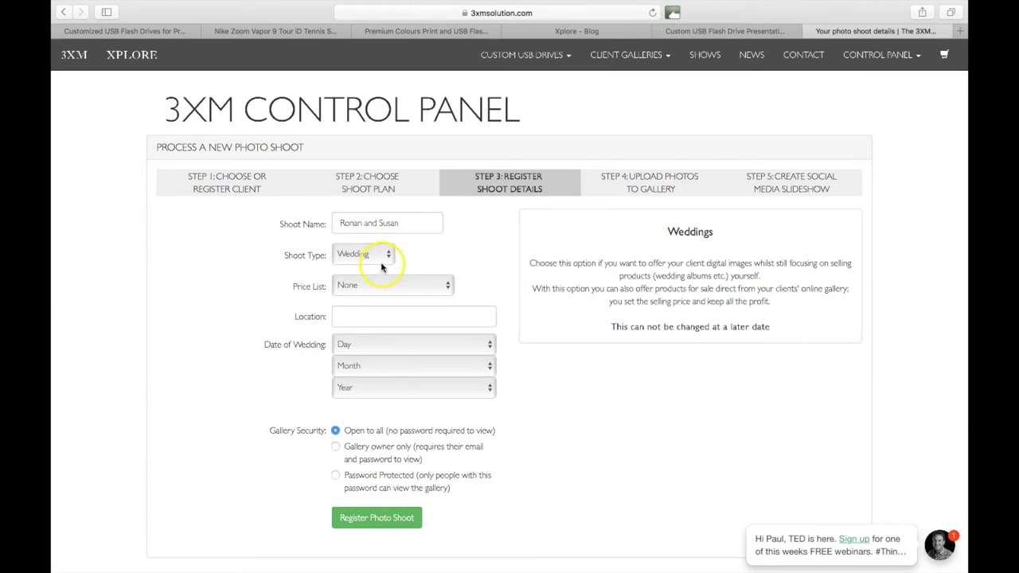
Assign the price list Wedding Price List Expensive to the shoot and enter Dublin as the location.
left_click(447, 285)
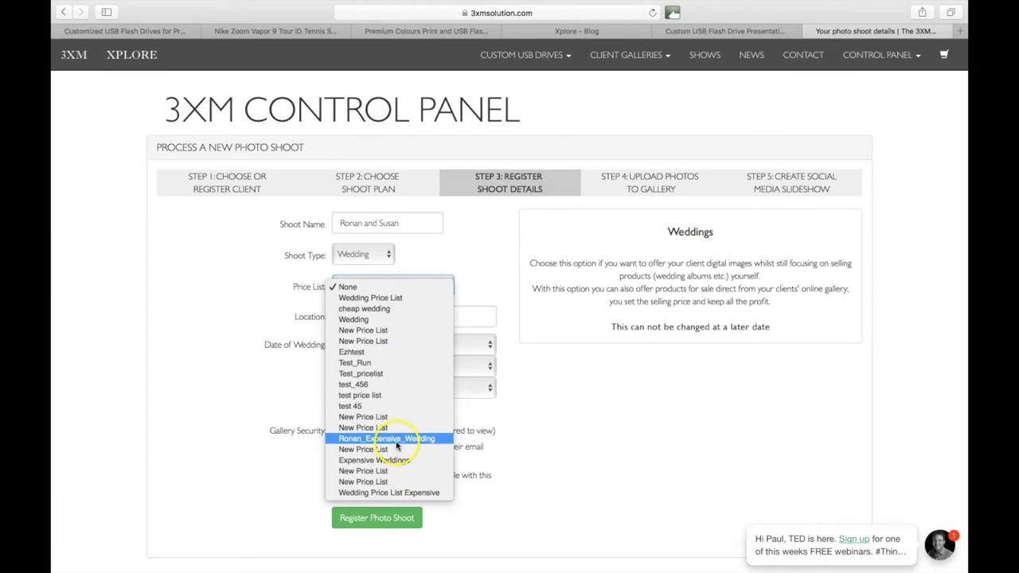
left_click(400, 493)
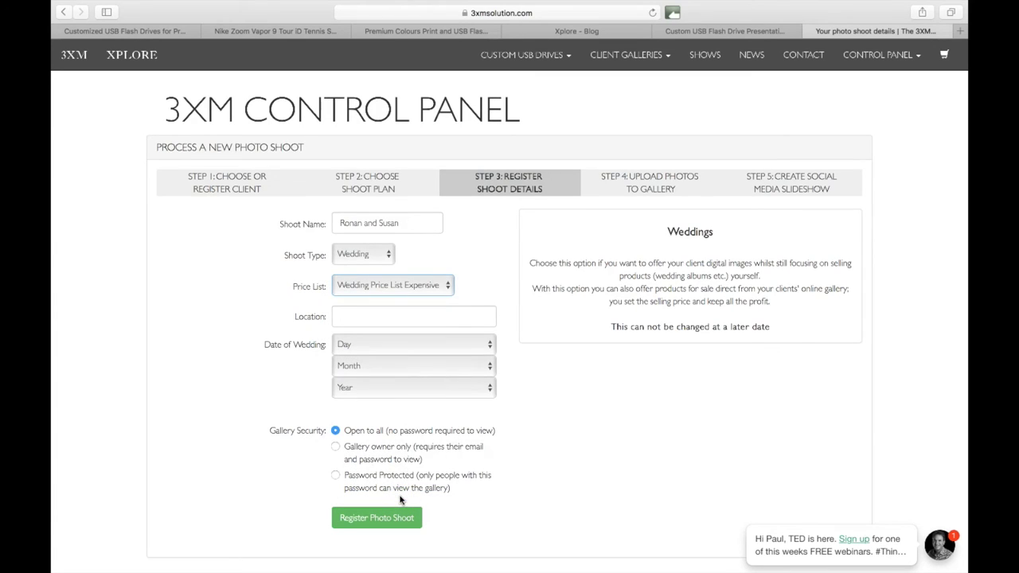
left_click(375, 321)
type("Dublin")
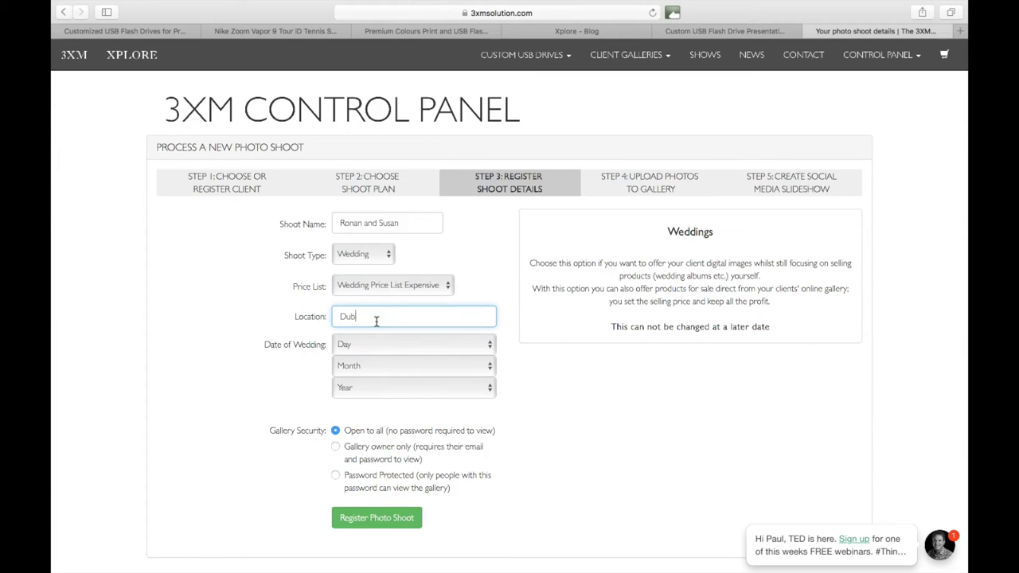
Set the date of the wedding to 10 April 2016.
left_click(487, 345)
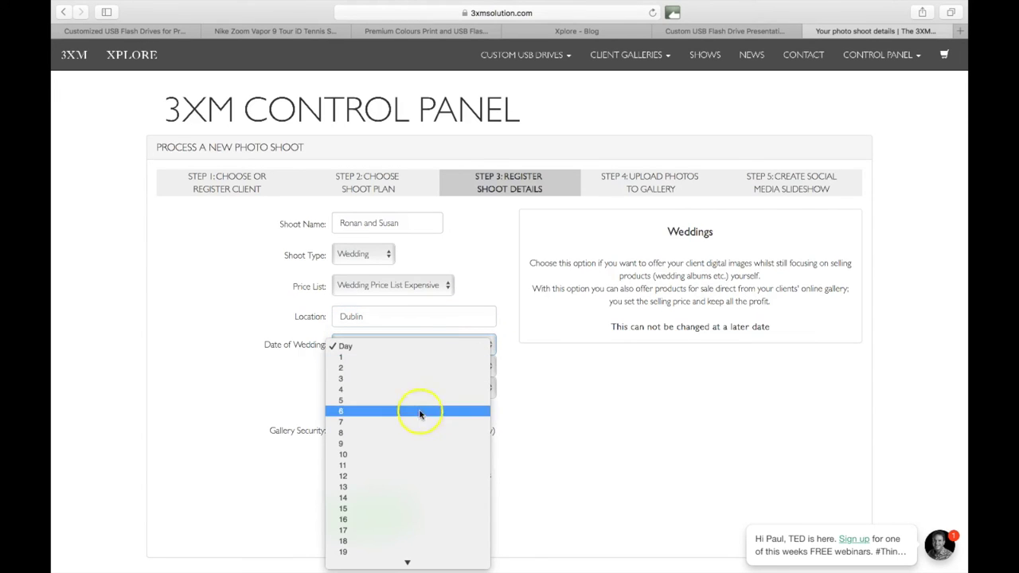
left_click(401, 454)
left_click(491, 366)
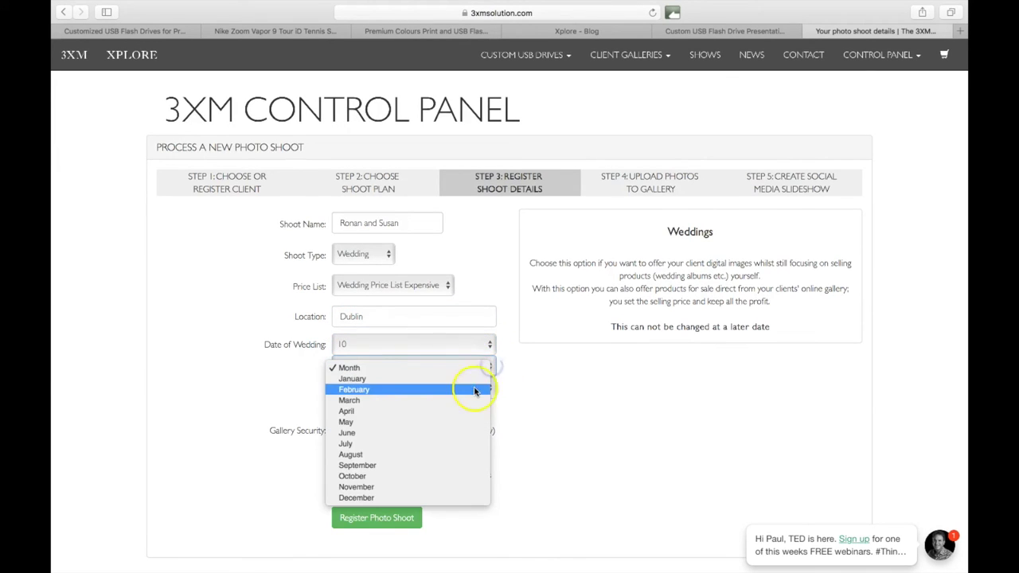
left_click(467, 412)
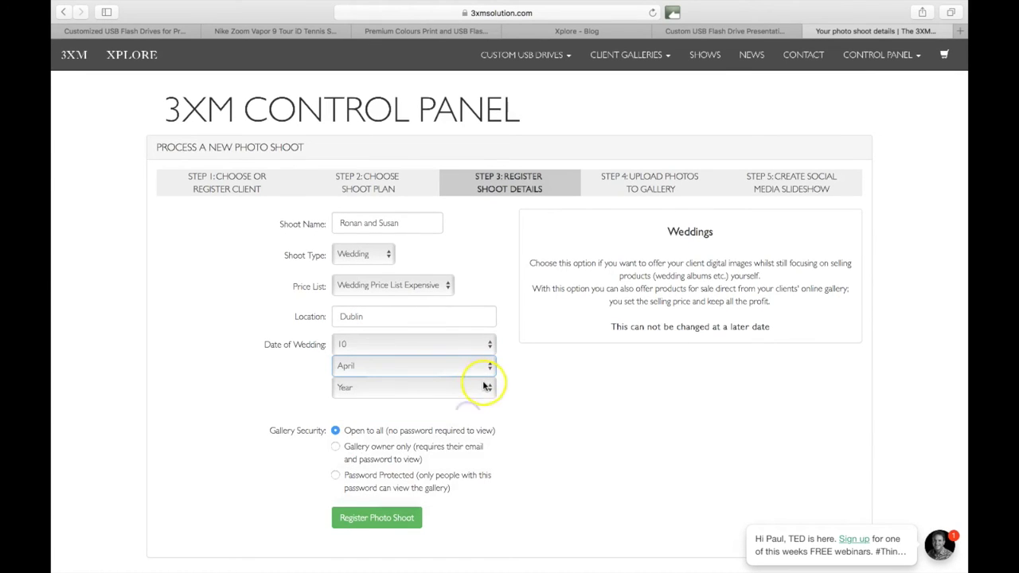
left_click(489, 390)
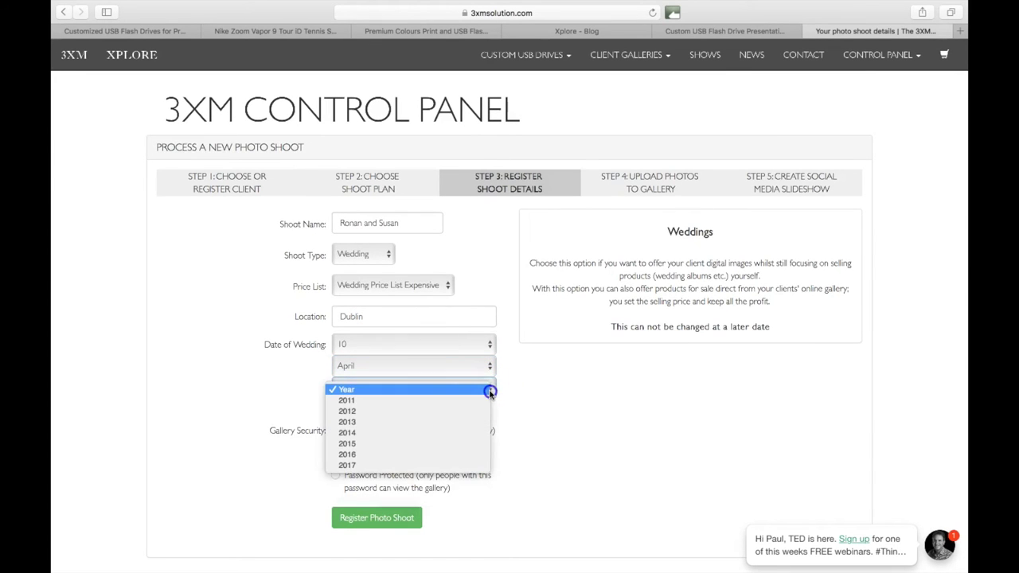
left_click(467, 453)
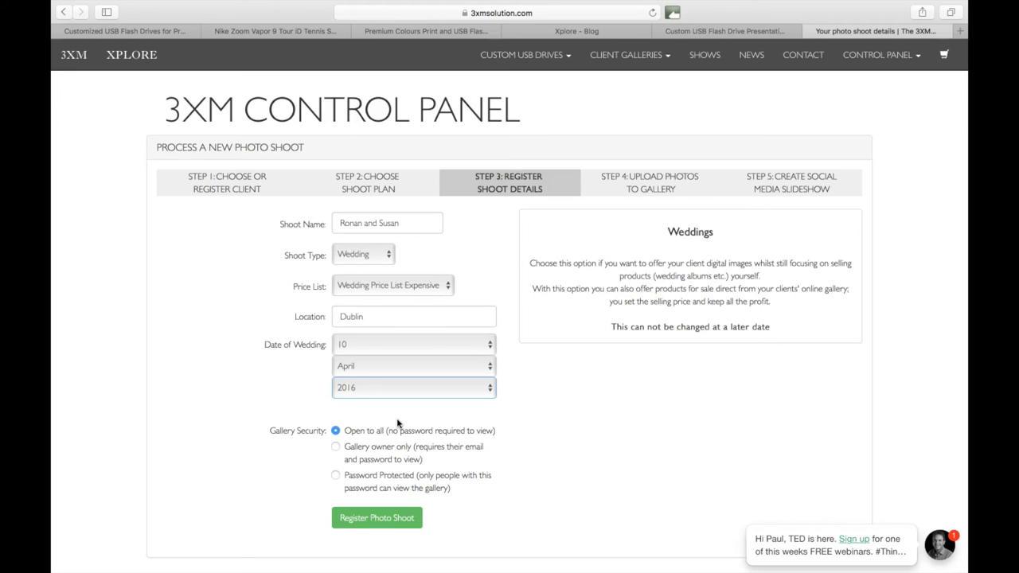
Try the gallery owner only and password protected security options, then set gallery security back to open to all.
left_click(373, 433)
left_click(442, 434)
left_click(336, 449)
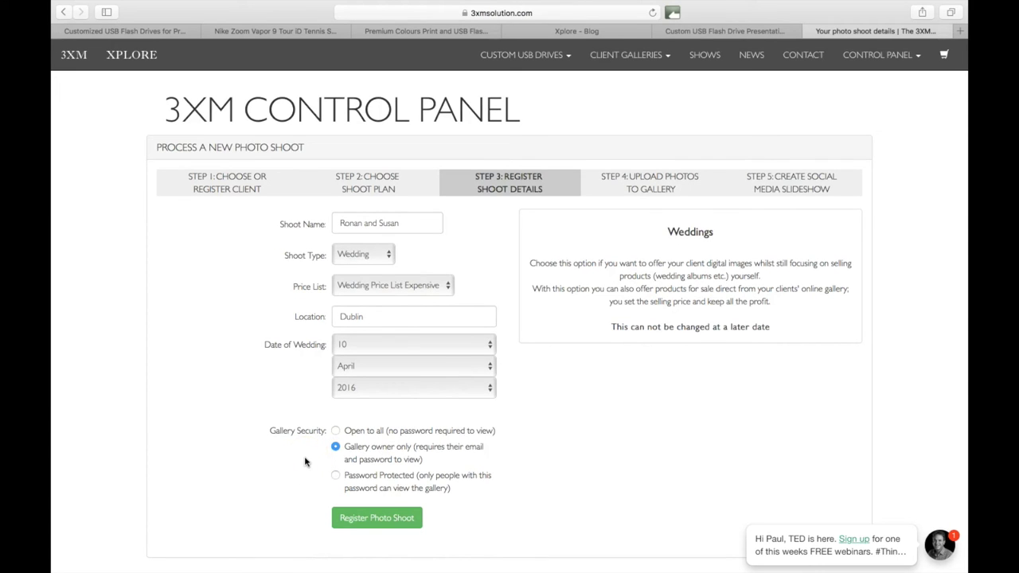
left_click(335, 476)
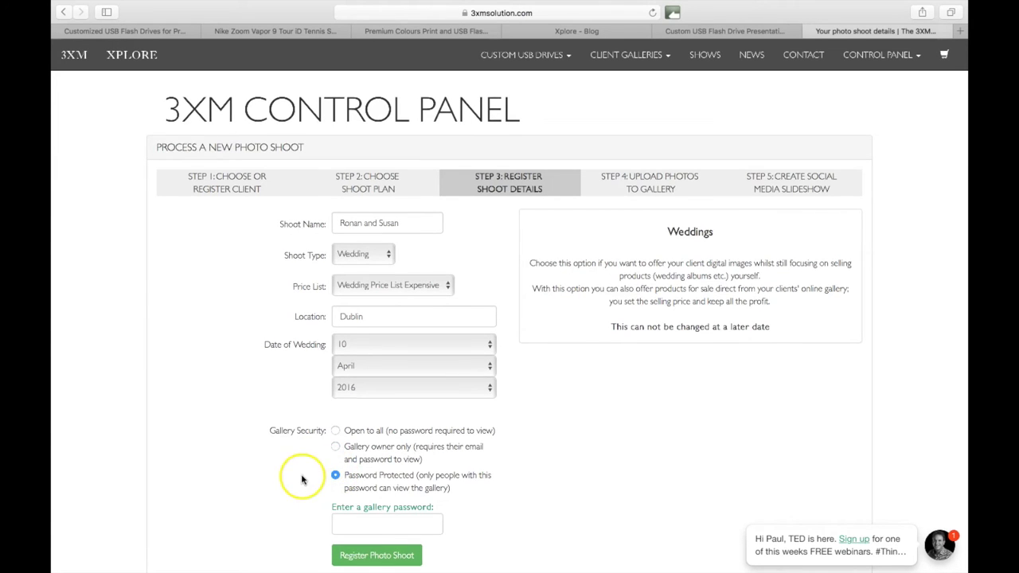
scroll(513, 511, "down", 1)
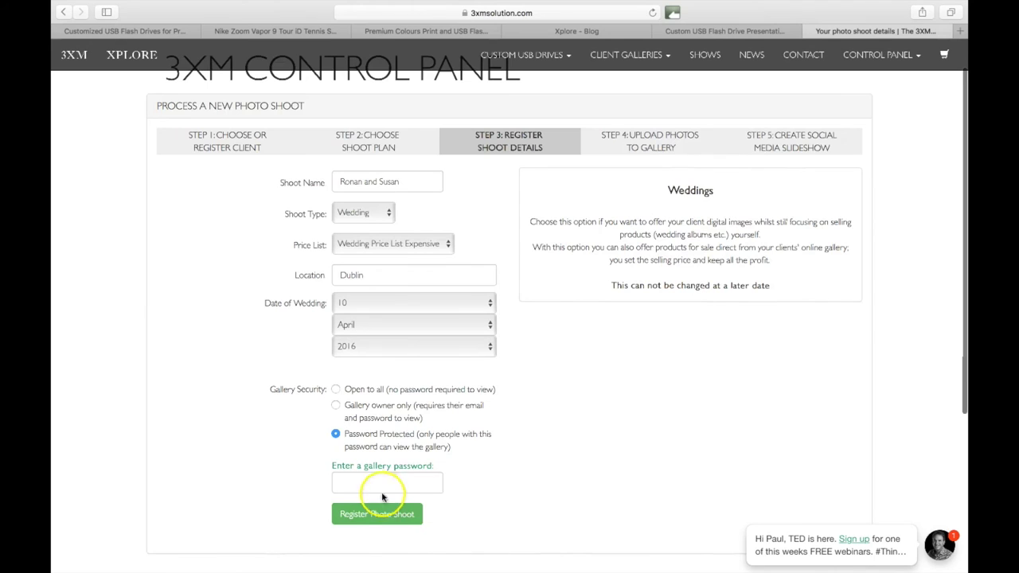
left_click(375, 484)
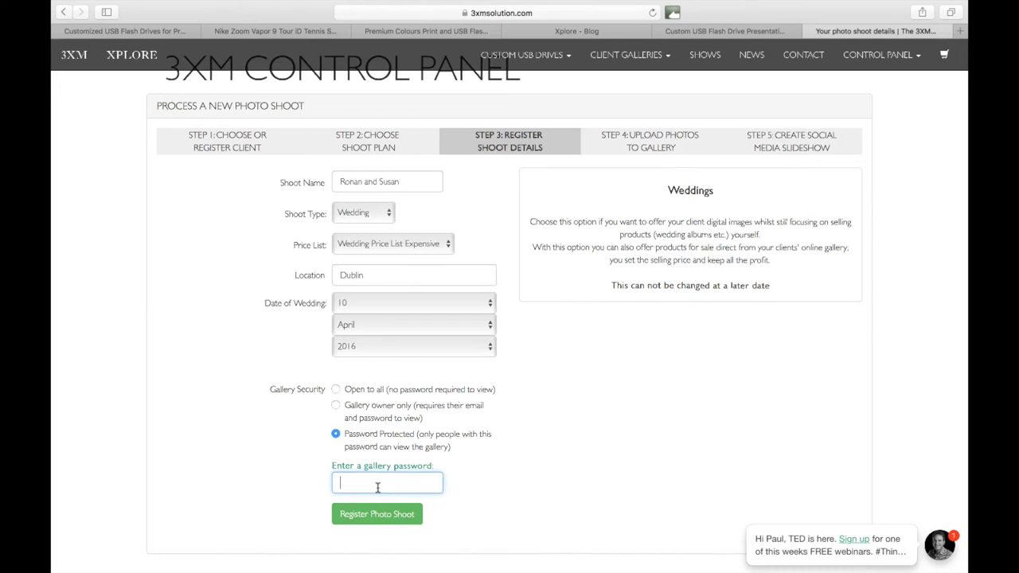
left_click(335, 389)
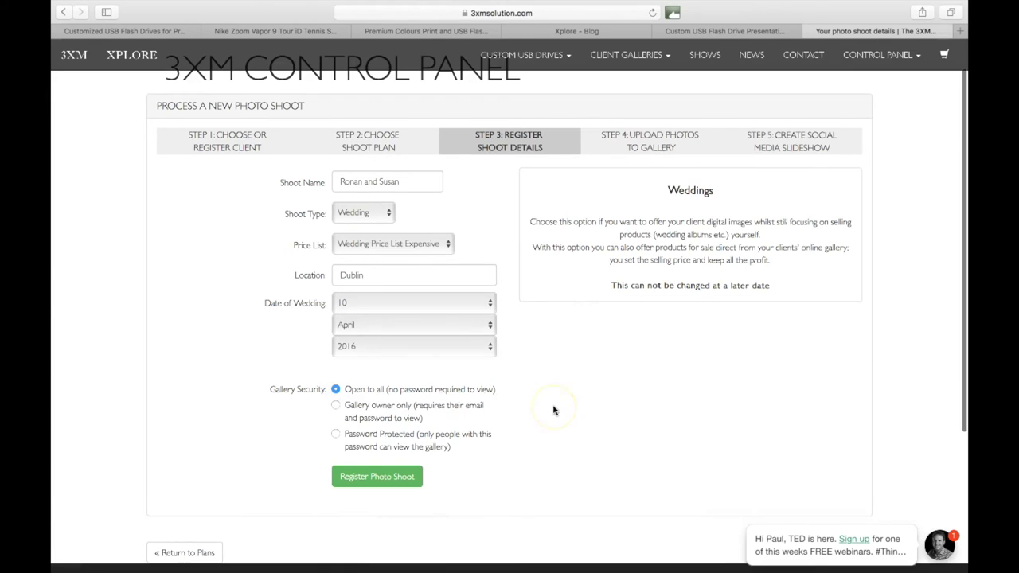
Register the photo shoot with the entered details and proceed to the photo upload step.
scroll(549, 410, "up", 1)
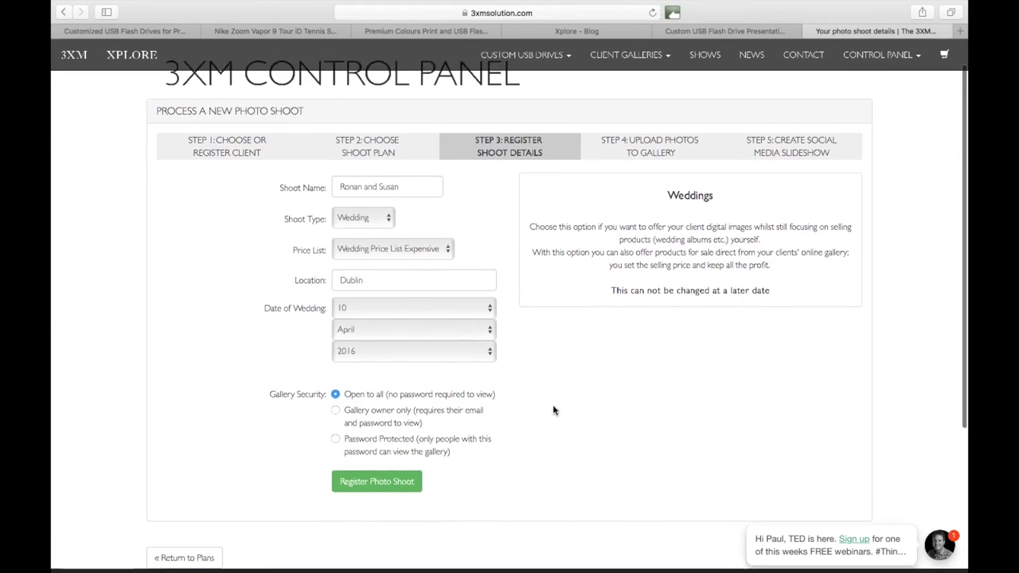
scroll(554, 409, "down", 2)
scroll(554, 410, "up", 1)
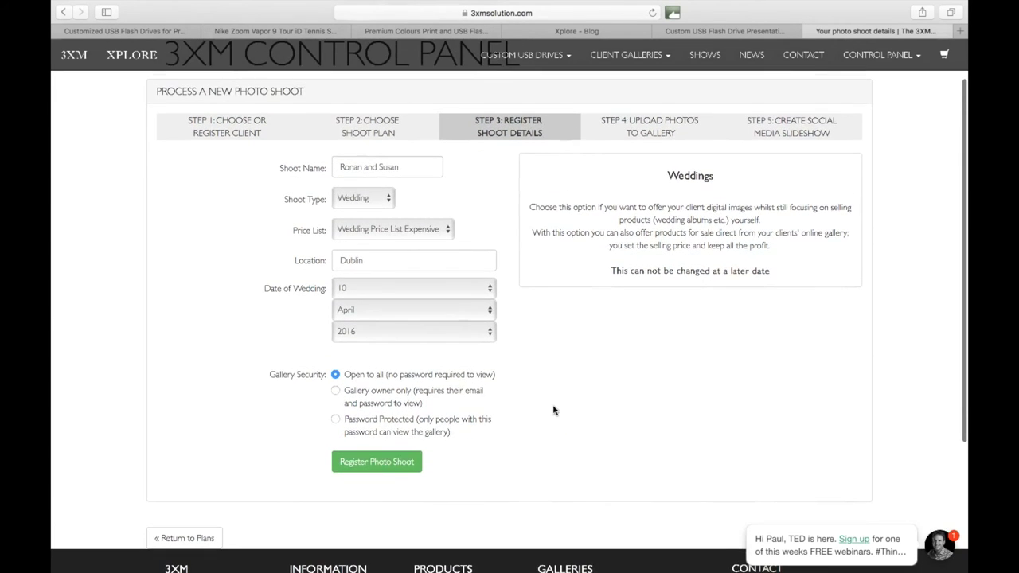
left_click(380, 464)
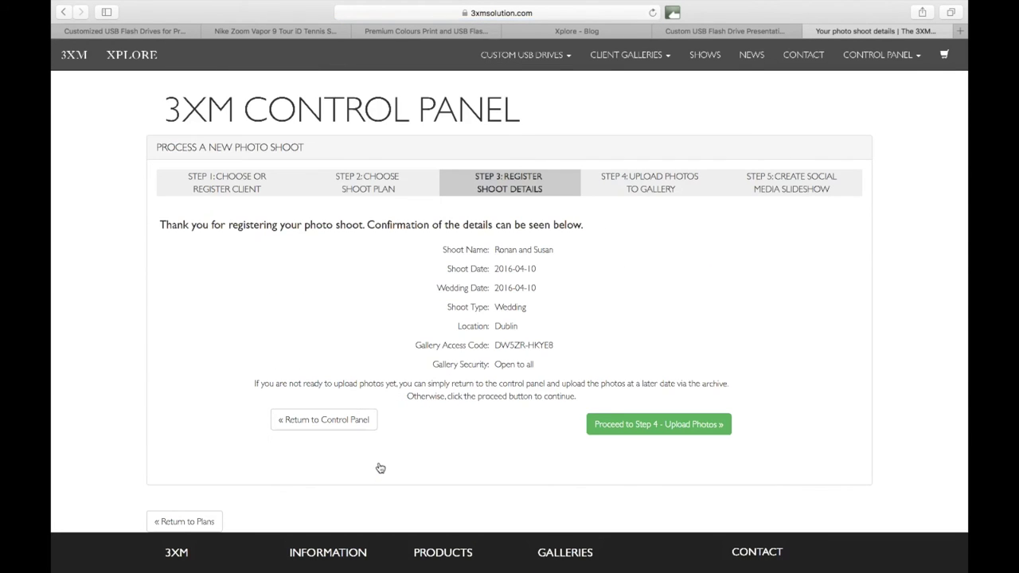
left_click(630, 425)
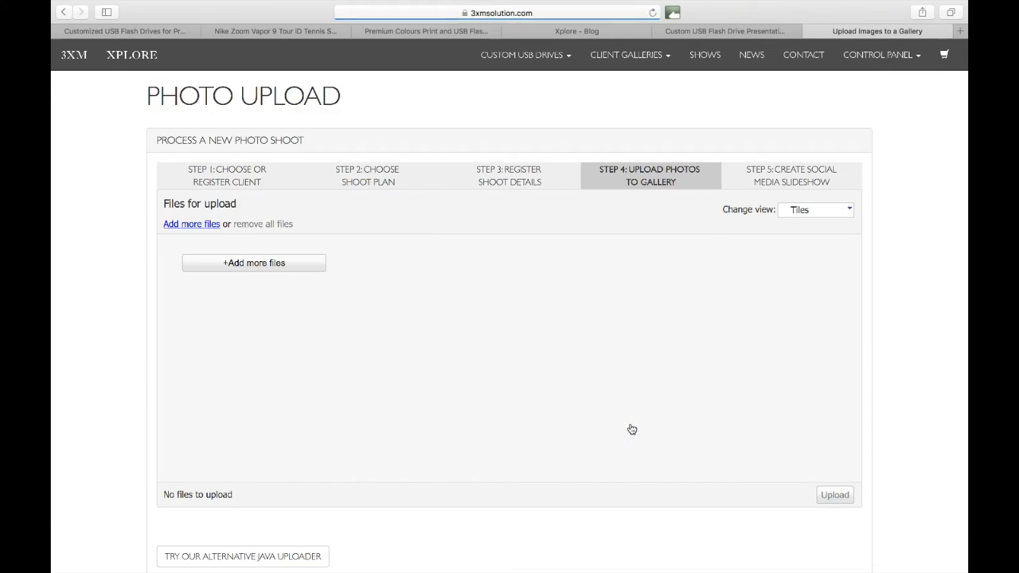
Choose files for upload and open the wedding photos copy folder on the Desktop, listed among the February items.
left_click(272, 265)
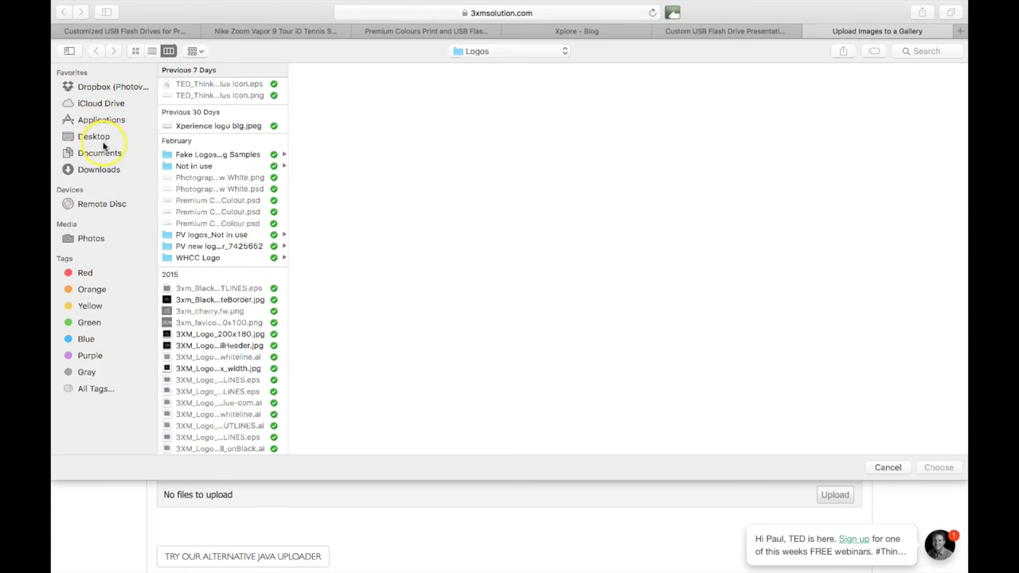
left_click(94, 136)
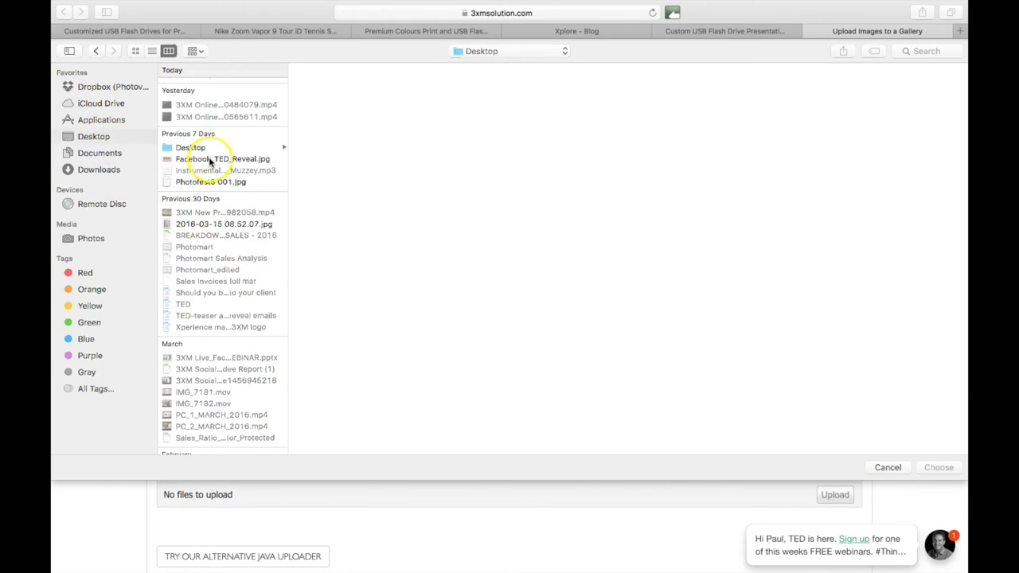
scroll(226, 231, "up", 2)
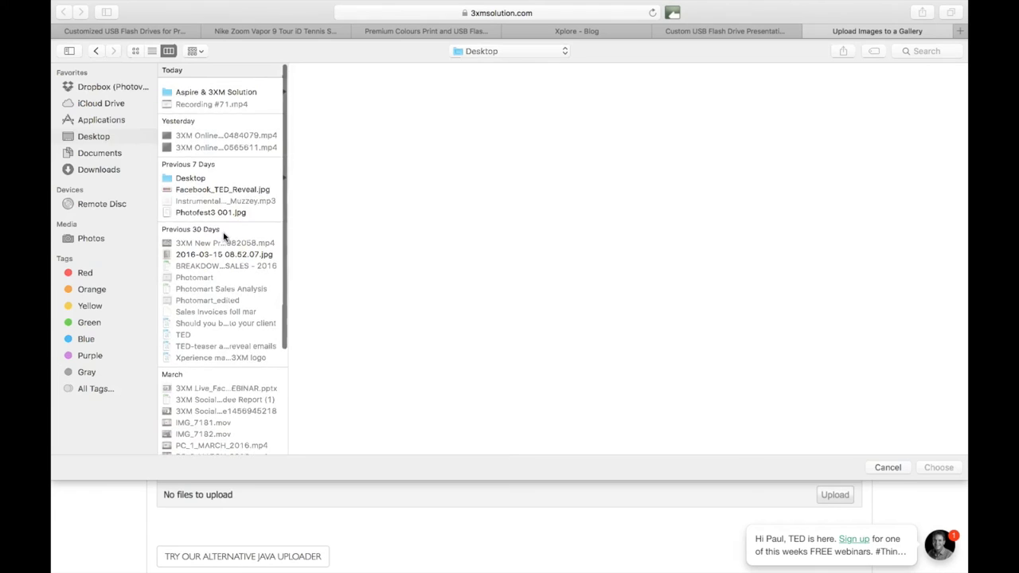
scroll(225, 237, "down", 5)
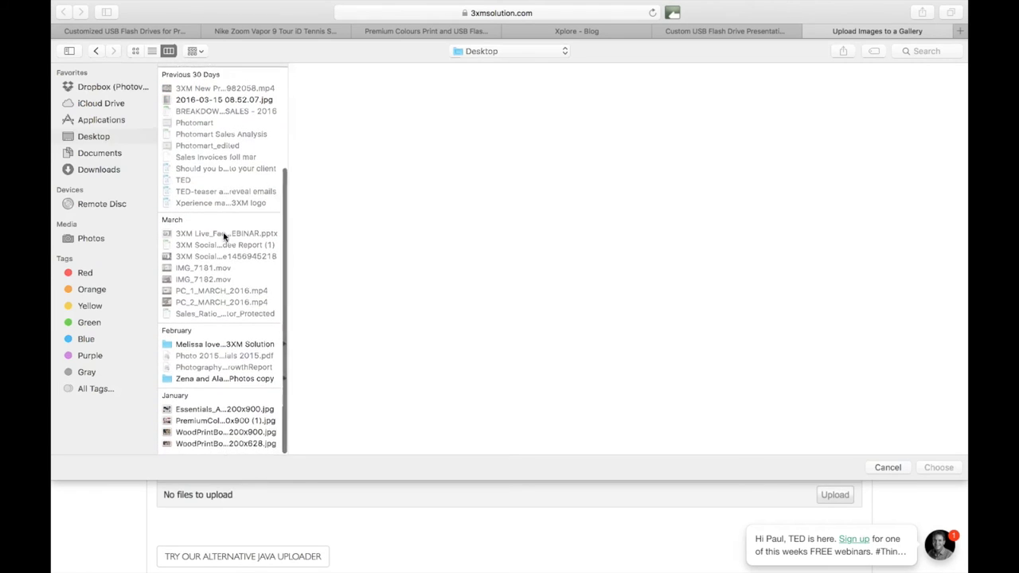
left_click(216, 386)
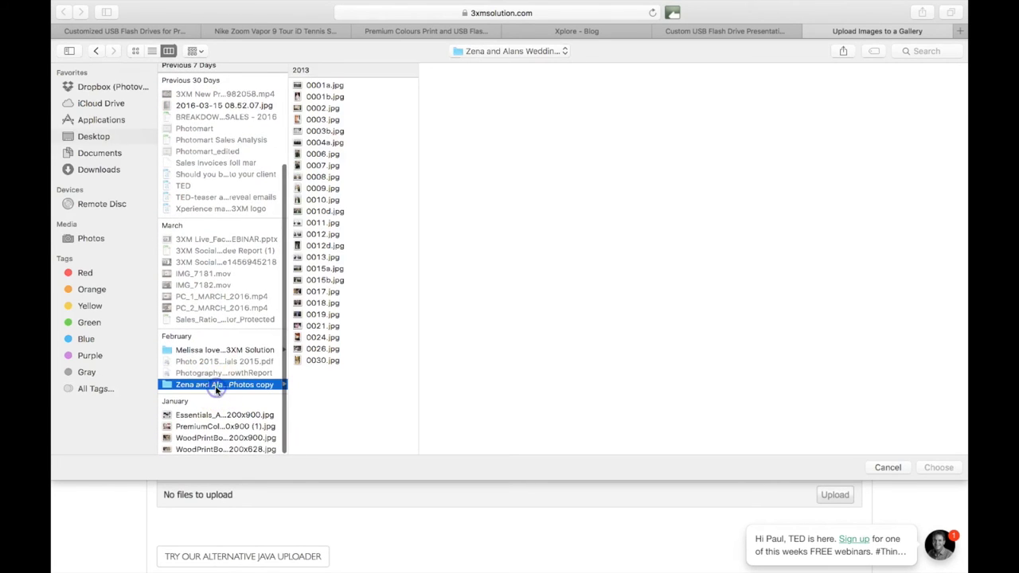
Upload photos 0001a, 0001b, 0003, 0003b, 0007, 0009, 0011, 0012d, 0015a, 0017, 0019, 0026 and 0030 from the folder to the gallery.
left_click(335, 85)
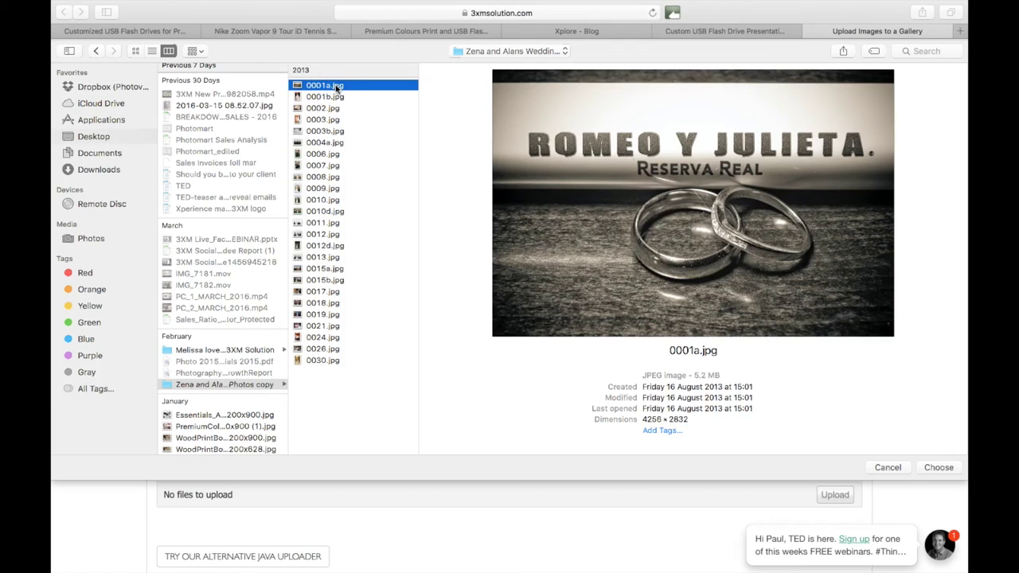
left_click(332, 96, "super")
left_click(326, 119, "super")
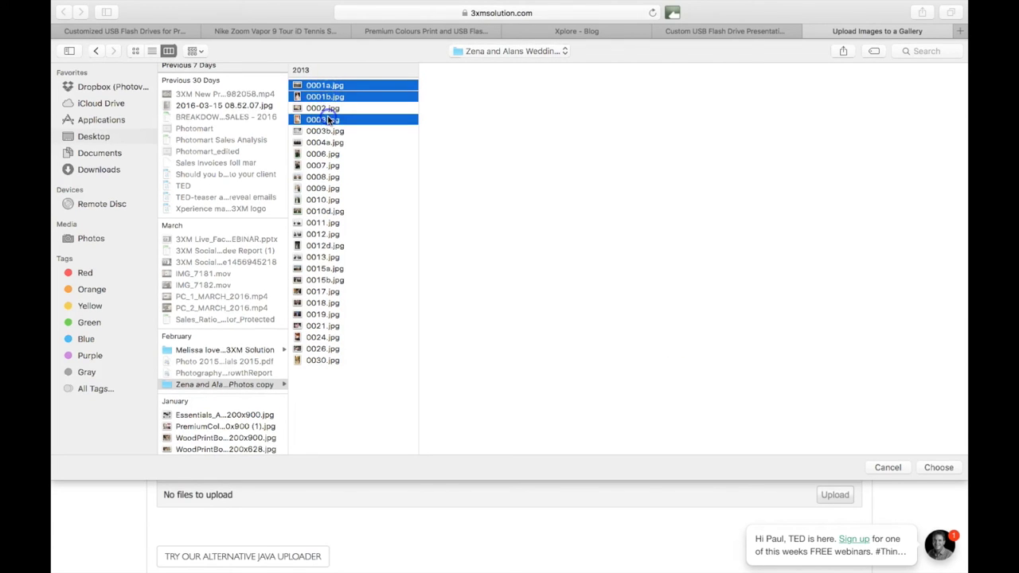
left_click(327, 130, "super")
left_click(327, 165, "super")
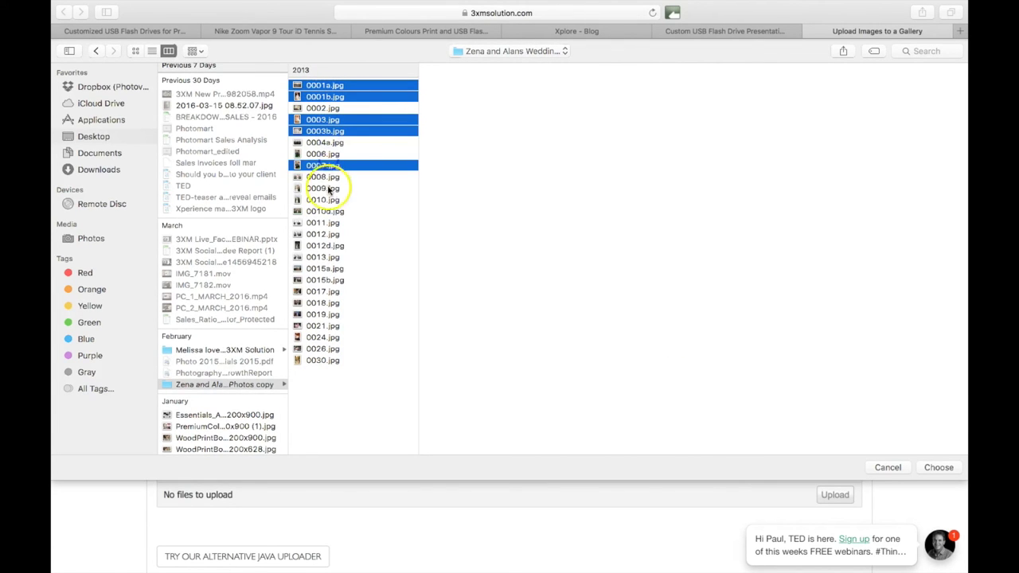
left_click(327, 189, "super")
left_click(326, 223, "super")
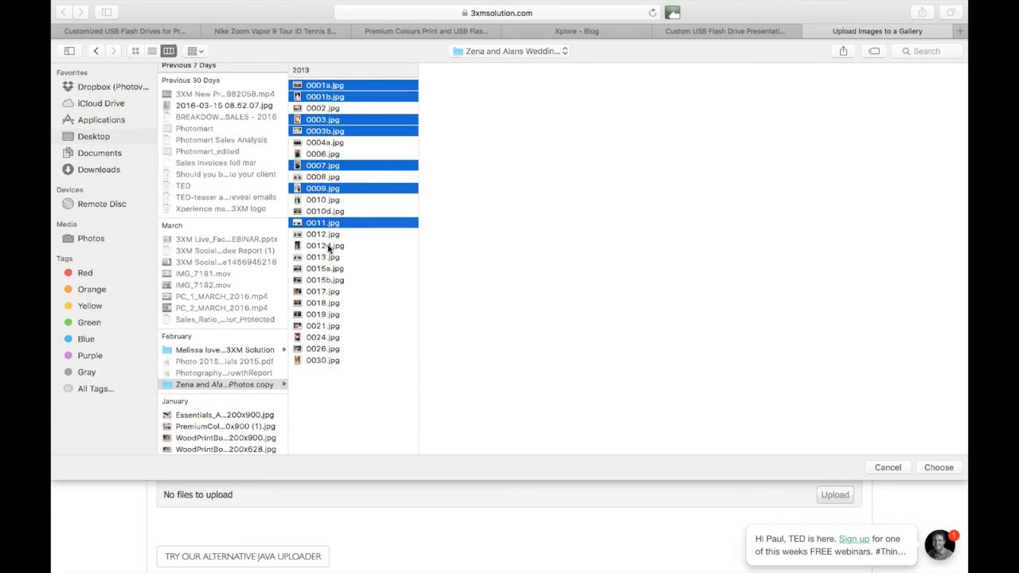
left_click(328, 245, "super")
left_click(327, 268, "super")
left_click(327, 291, "super")
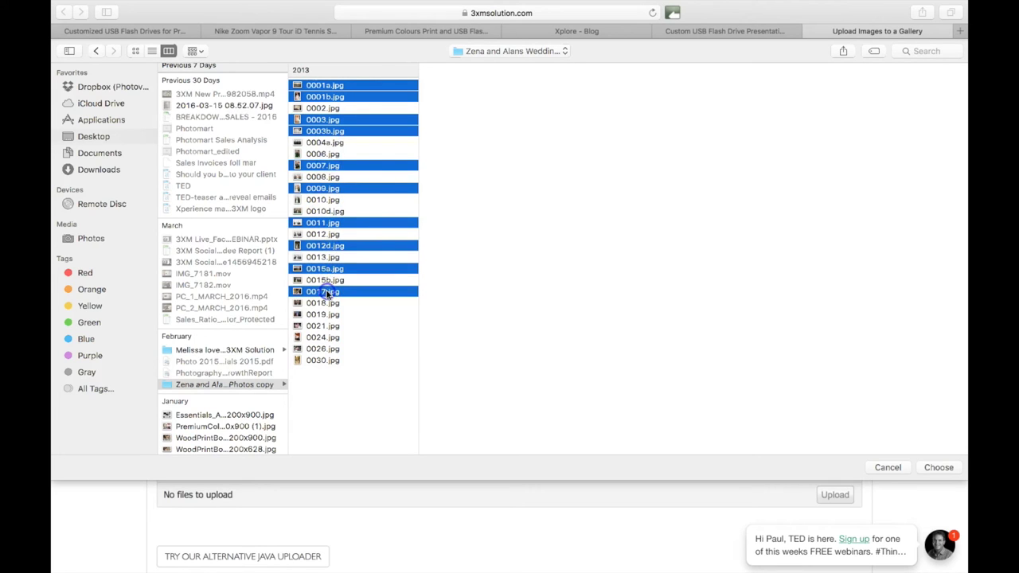
left_click(326, 314, "super")
left_click(326, 349, "super")
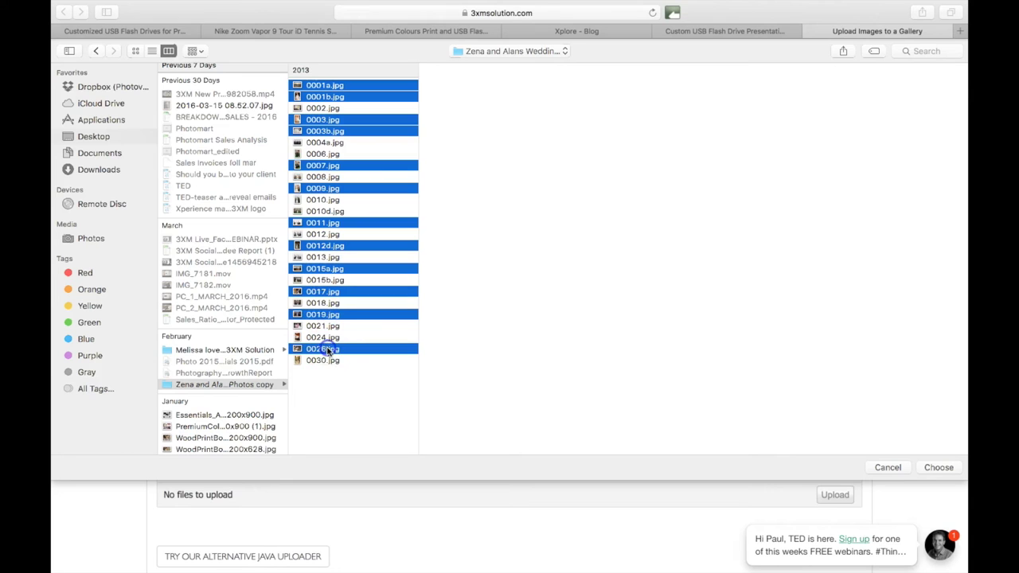
left_click(328, 359, "super")
left_click(930, 475)
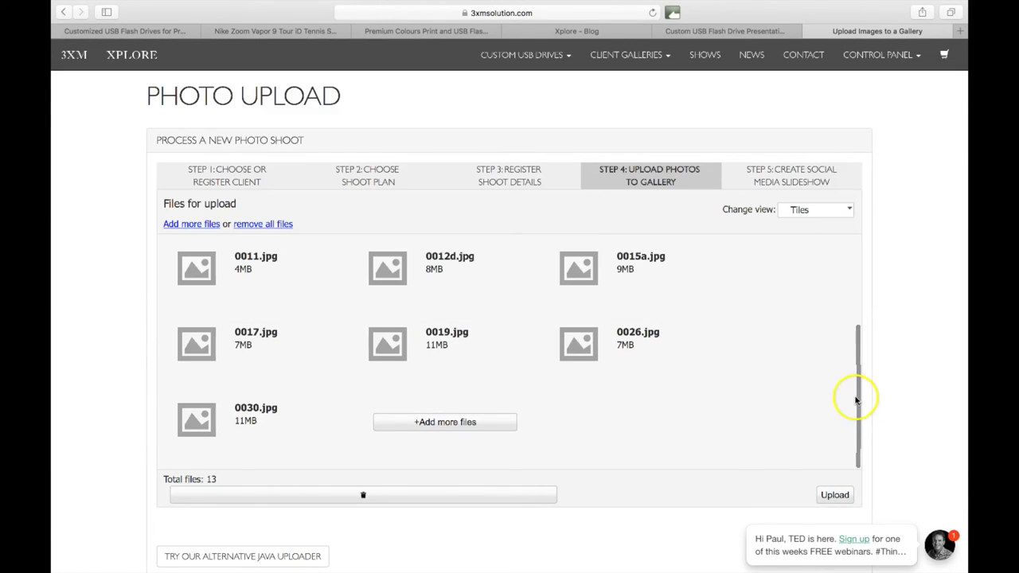
left_click(833, 497)
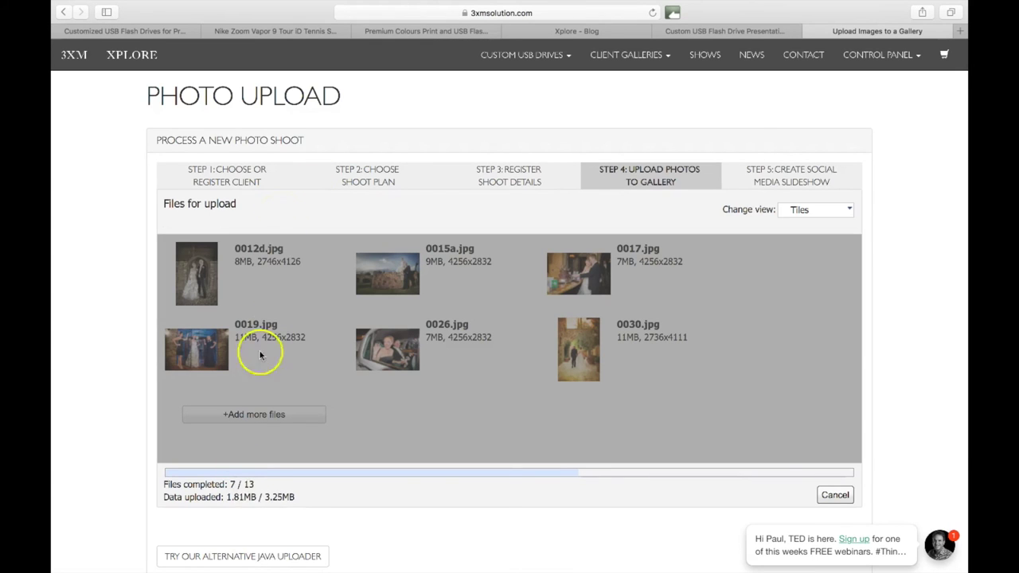
left_click(255, 555)
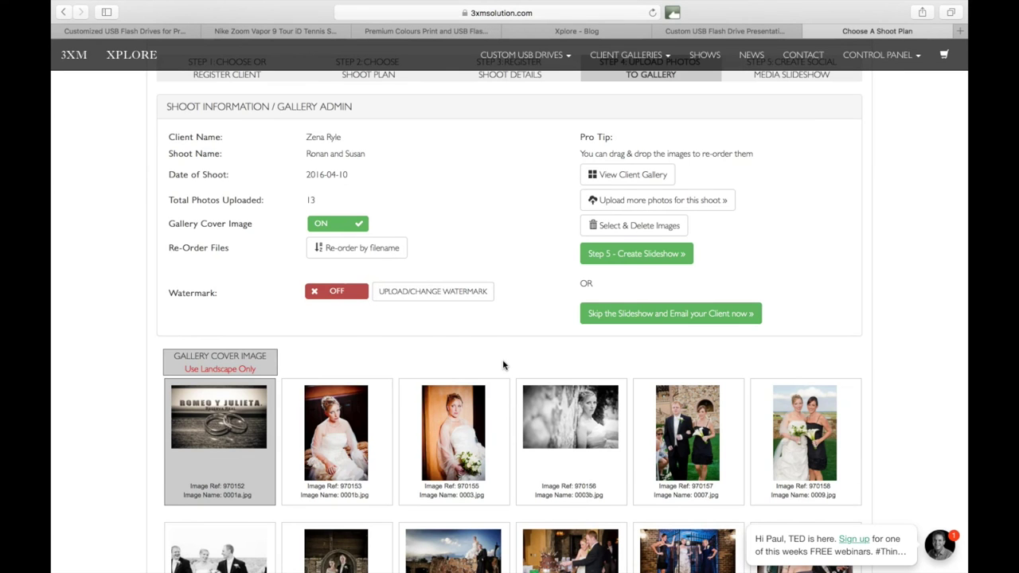
Make the landscape photo 0015a.jpg the gallery cover image by moving it to the first position.
scroll(503, 365, "down", 2)
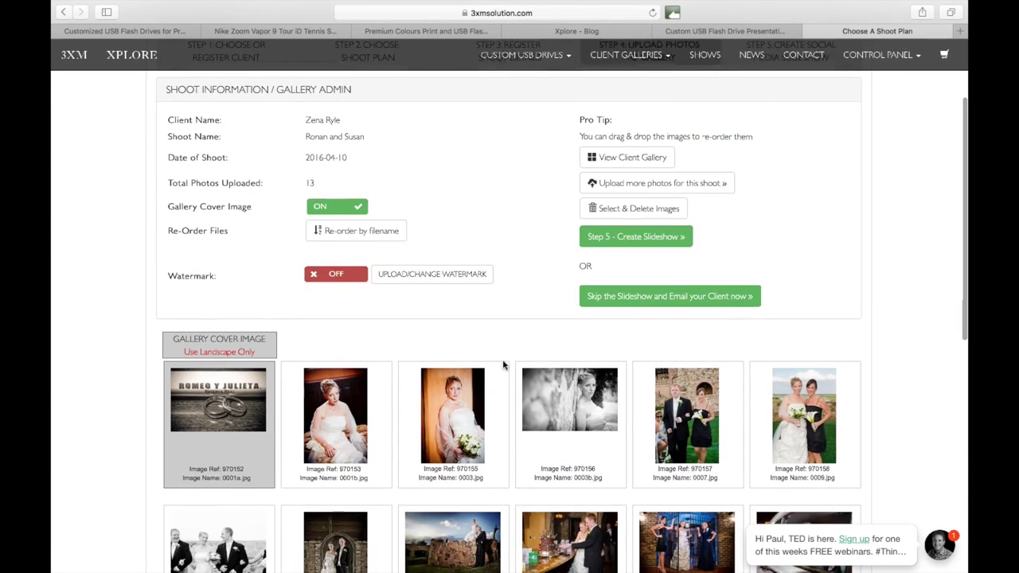
scroll(503, 366, "down", 3)
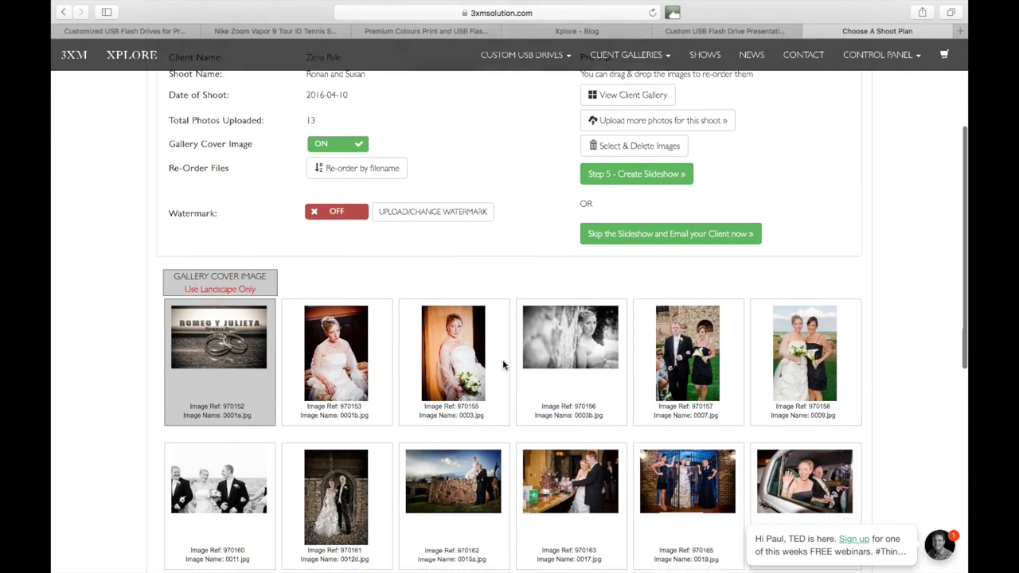
left_click(484, 353)
left_click(222, 314)
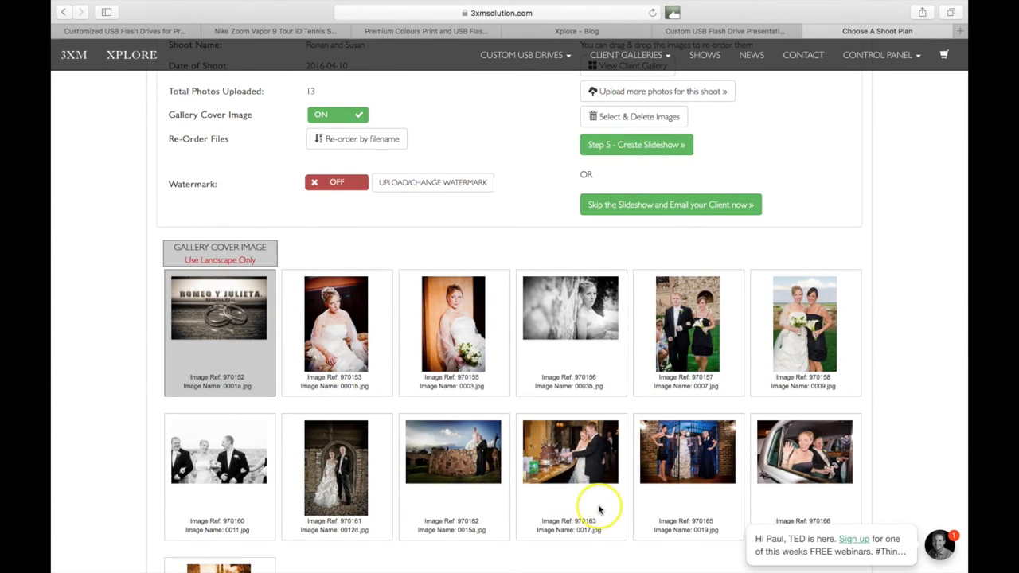
left_click(463, 452)
left_click_drag(463, 452, 215, 323)
Turn on the watermark for the gallery in the shoot information.
scroll(99, 322, "up", 1)
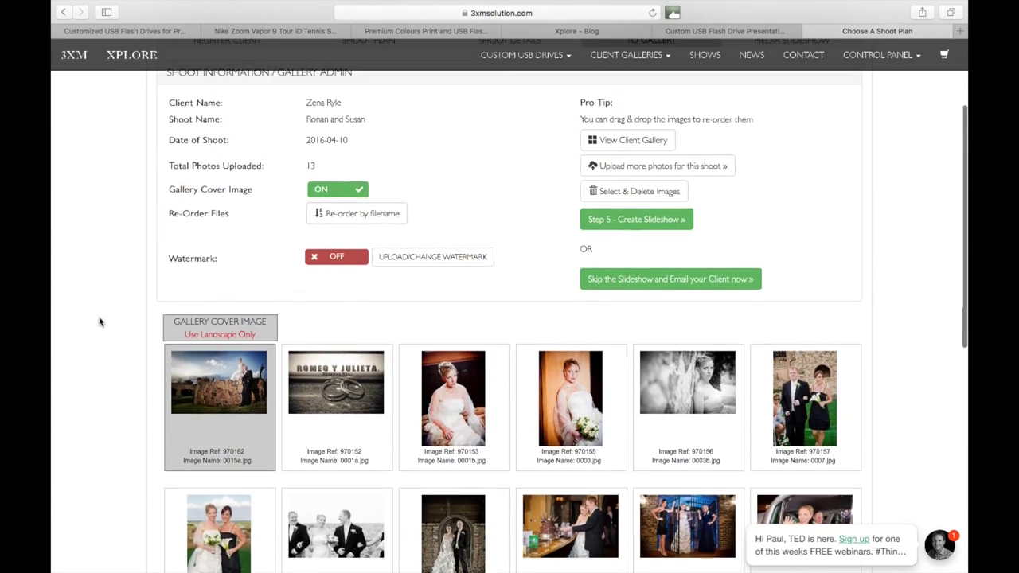
scroll(100, 322, "up", 1)
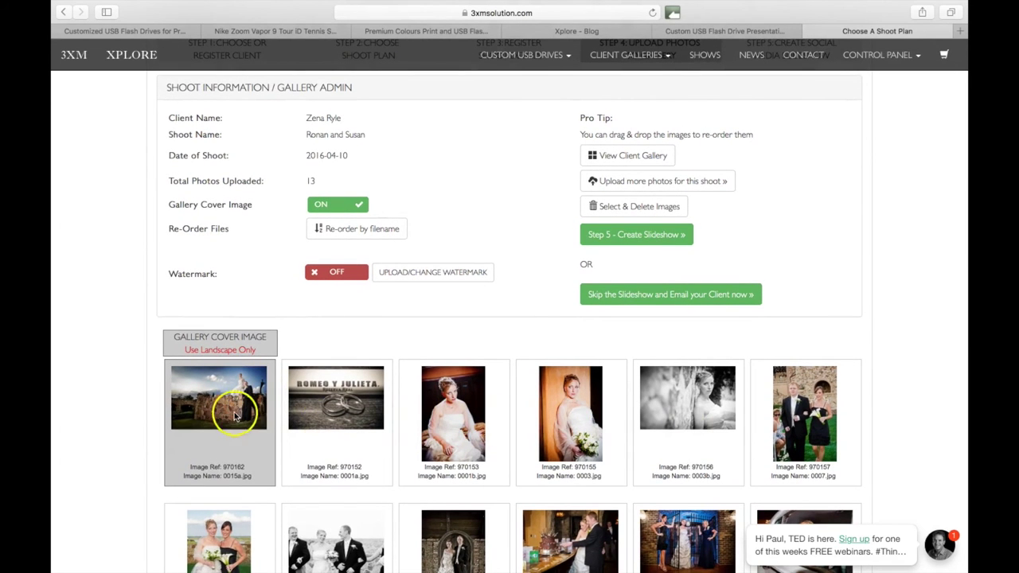
scroll(382, 337, "up", 1)
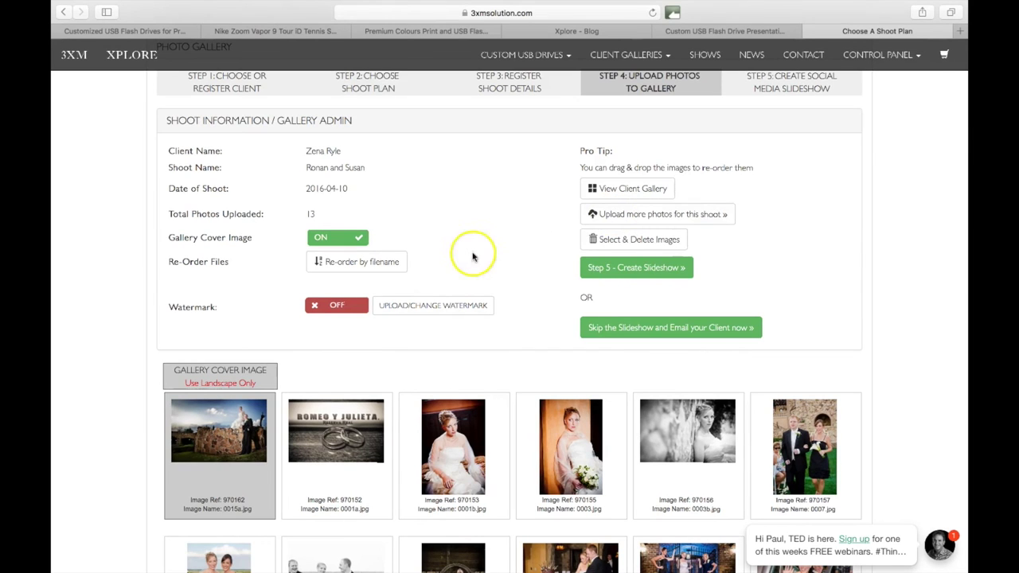
left_click(336, 306)
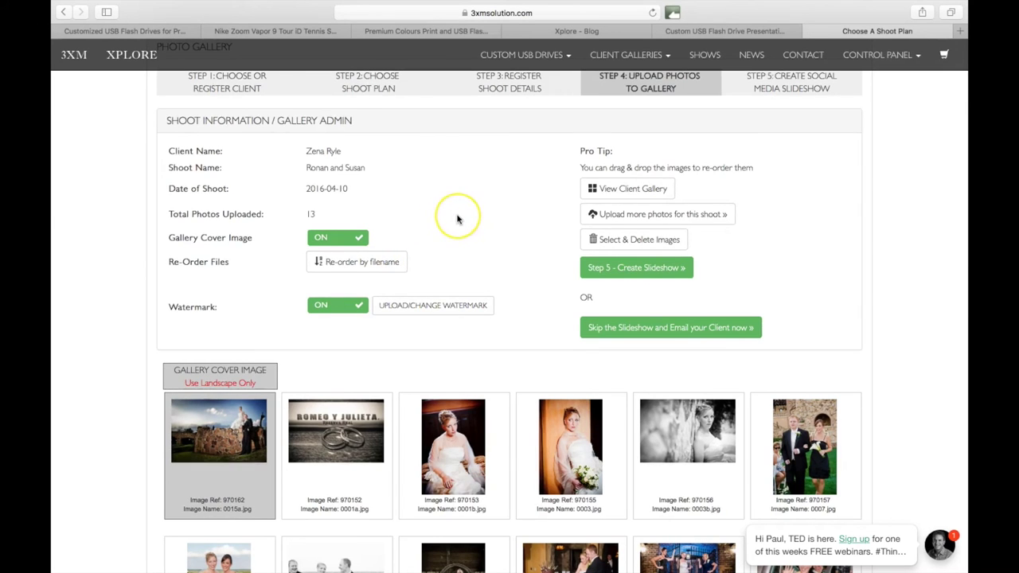
Reorder the gallery by moving photo 0012d.jpg ahead of 0011.jpg.
scroll(457, 218, "down", 3)
scroll(457, 219, "down", 5)
left_click(450, 338)
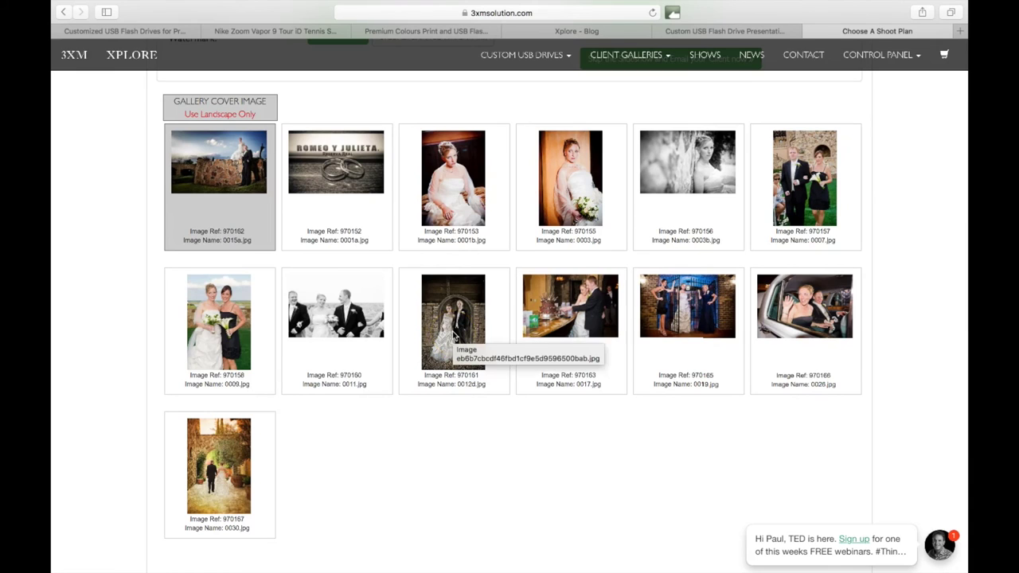
left_click(460, 326)
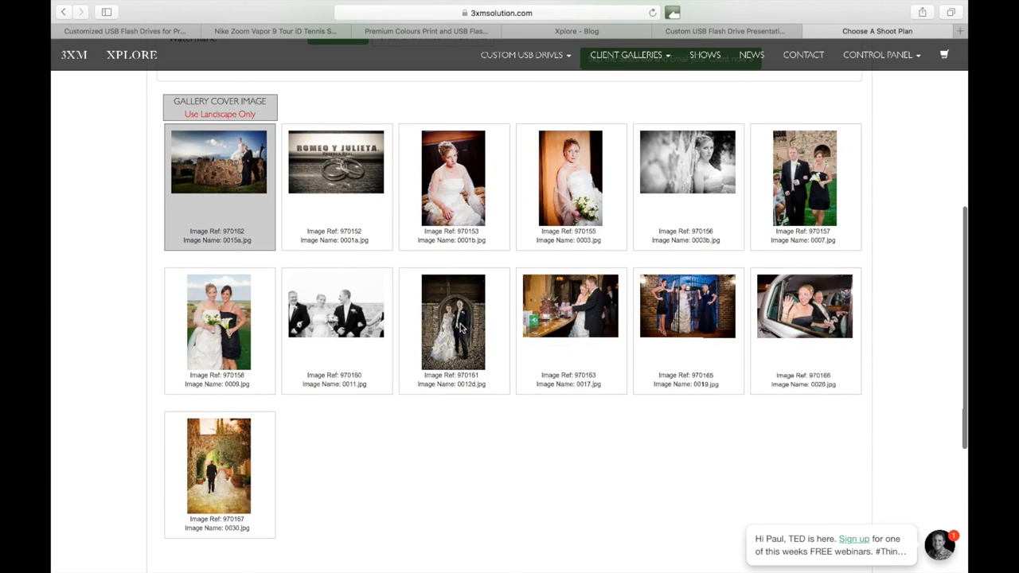
left_click_drag(460, 326, 322, 320)
left_click(391, 428)
Proceed from the gallery admin to step 5 to create the social media slideshow.
scroll(393, 433, "up", 1)
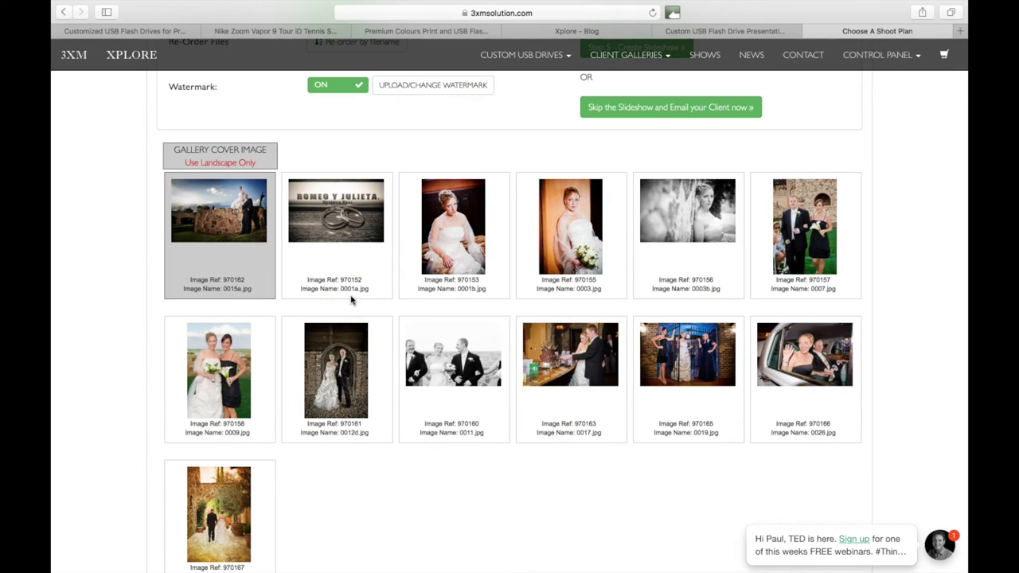
scroll(351, 299, "up", 1)
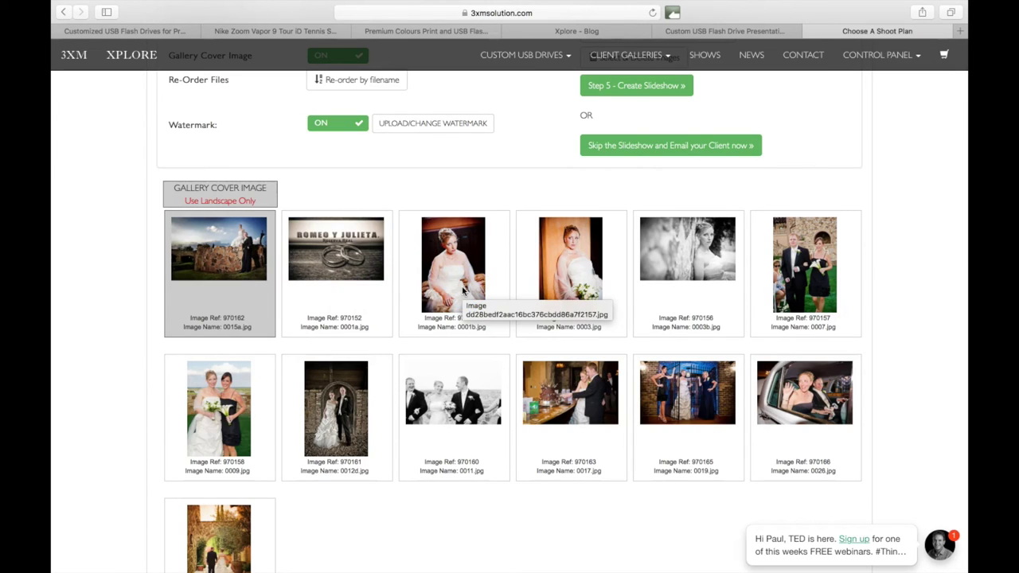
scroll(464, 291, "up", 3)
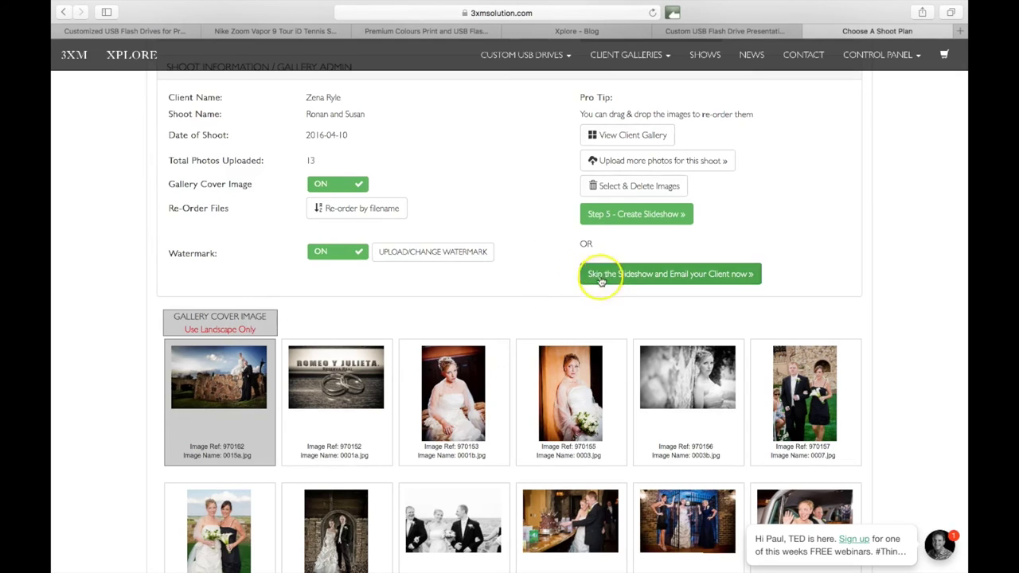
left_click(614, 214)
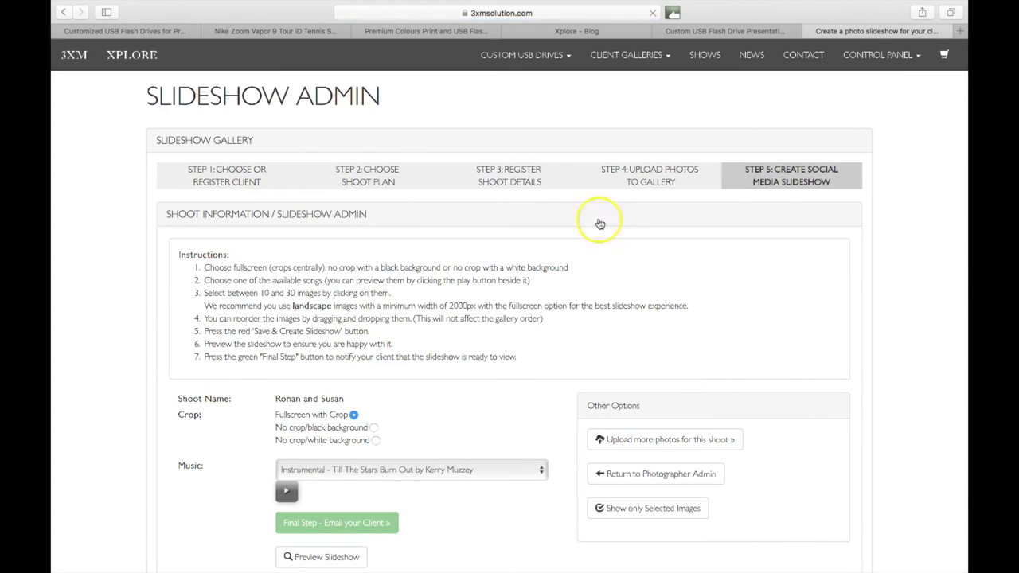
Try the no crop/black background option for the slideshow, then set the crop to no crop/white background.
scroll(492, 358, "down", 5)
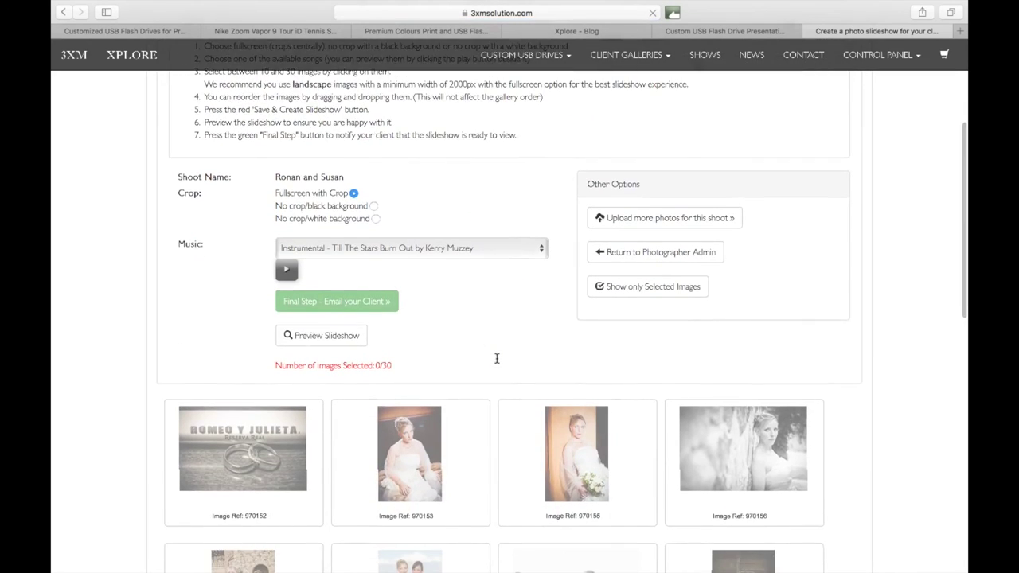
scroll(497, 358, "down", 1)
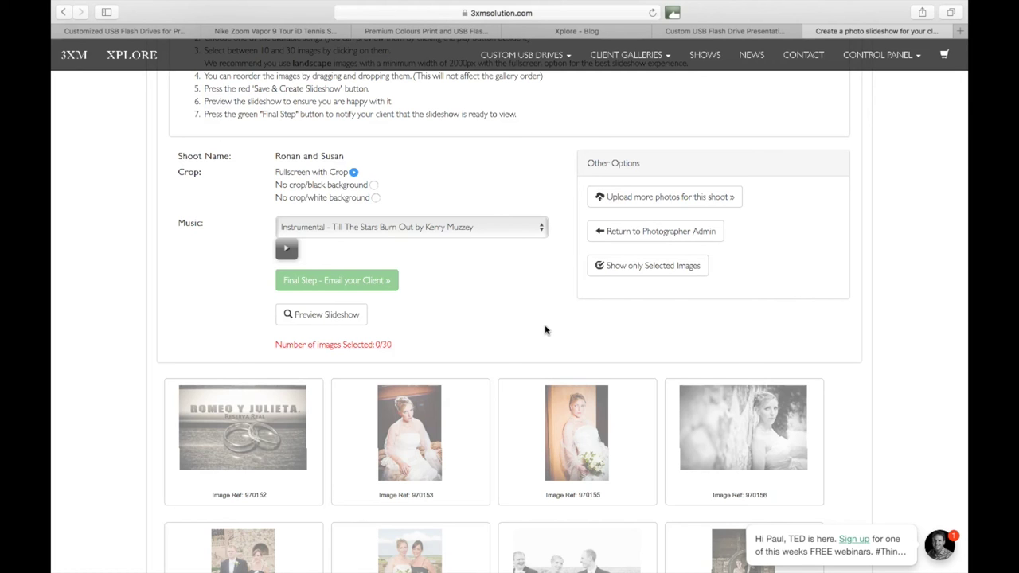
scroll(545, 330, "down", 1)
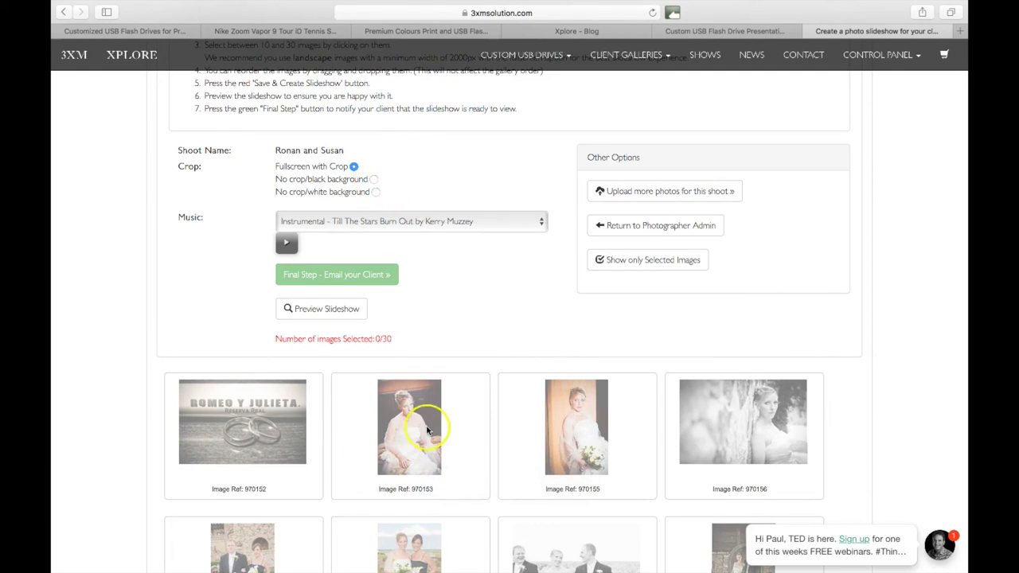
left_click(374, 179)
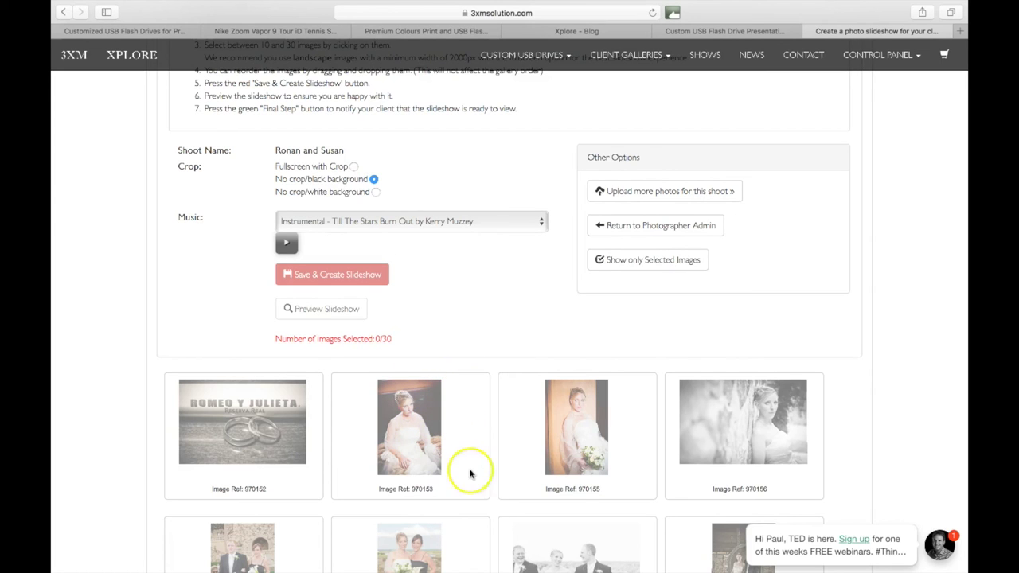
left_click(374, 192)
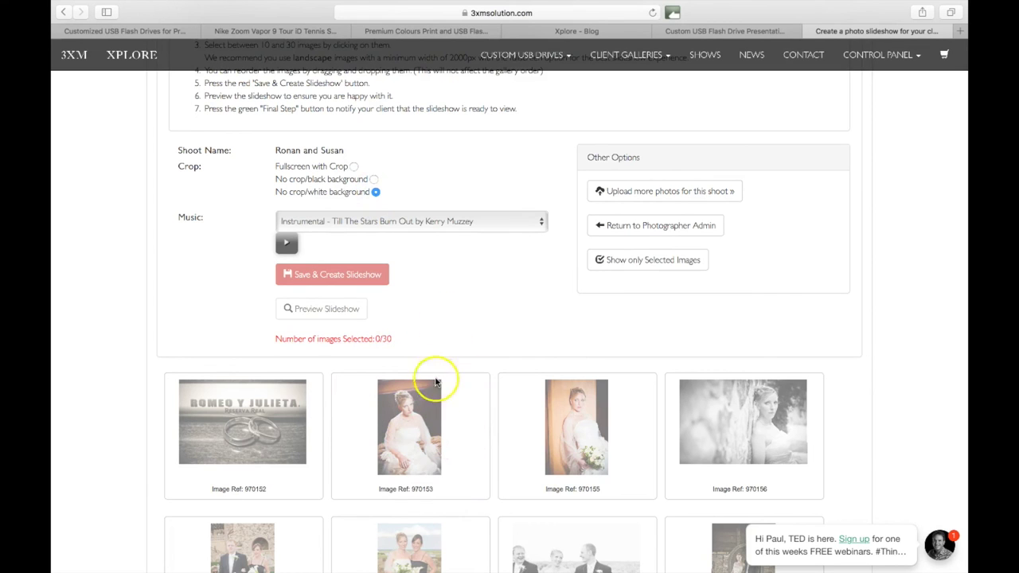
Look through the available slideshow music and keep the instrumental track Till The Stars Burn Out.
scroll(436, 277, "down", 1)
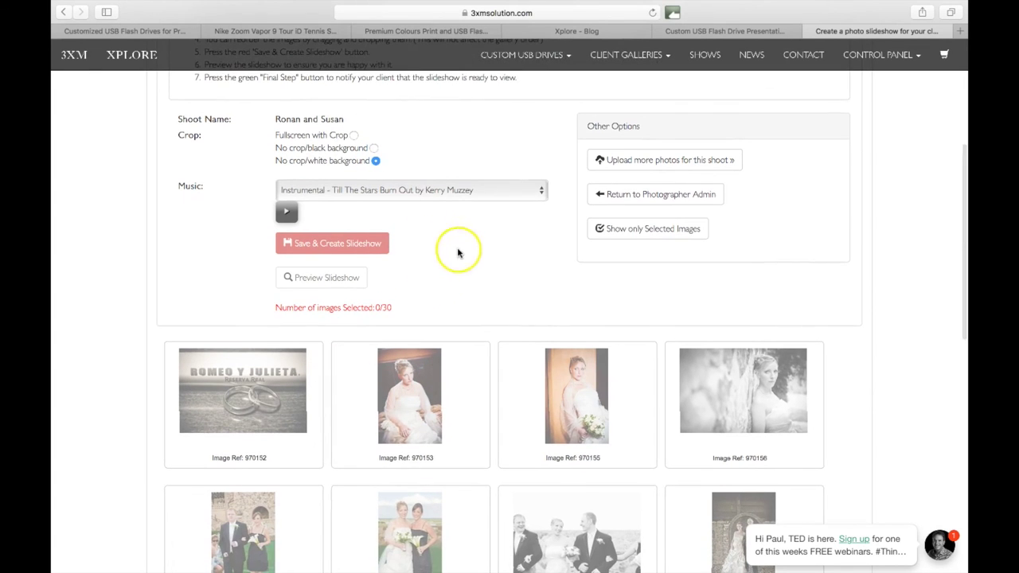
left_click(542, 195)
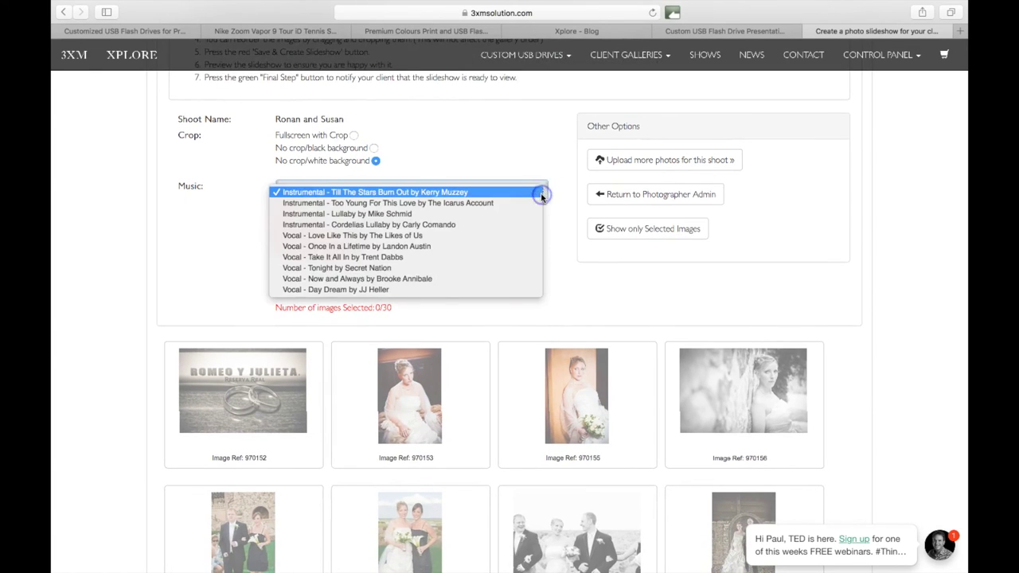
left_click(499, 196)
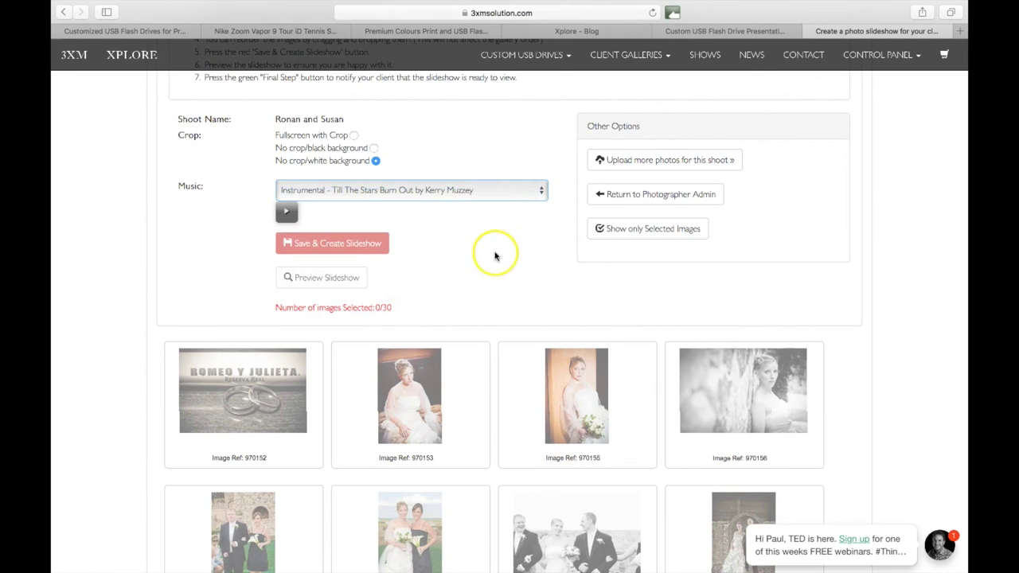
Select images 970152, 970156, 970158, 970157 and 970160 for the slideshow.
scroll(494, 255, "down", 2)
scroll(494, 256, "down", 1)
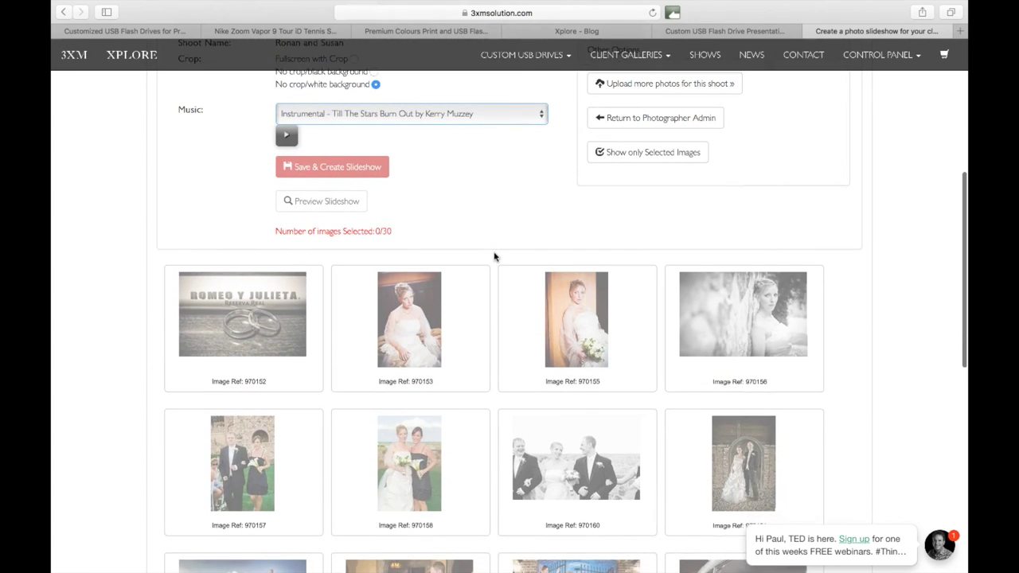
left_click(304, 380)
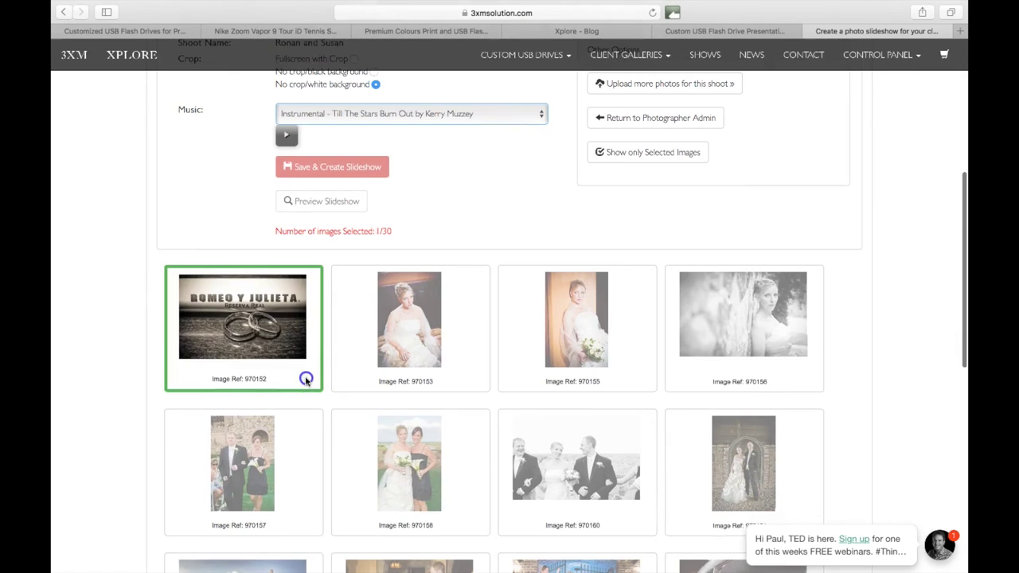
left_click(711, 358)
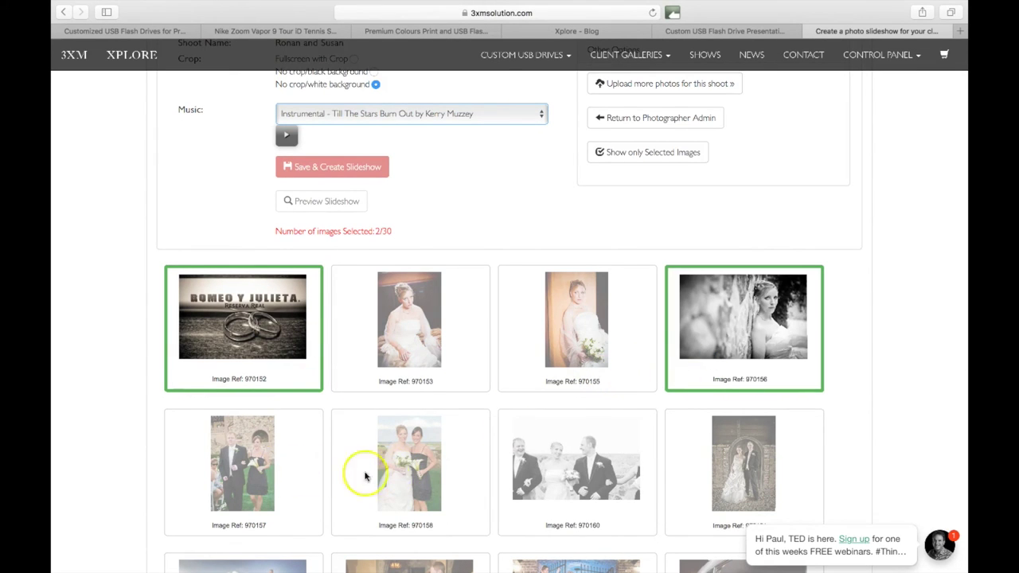
left_click(407, 476)
left_click(257, 477)
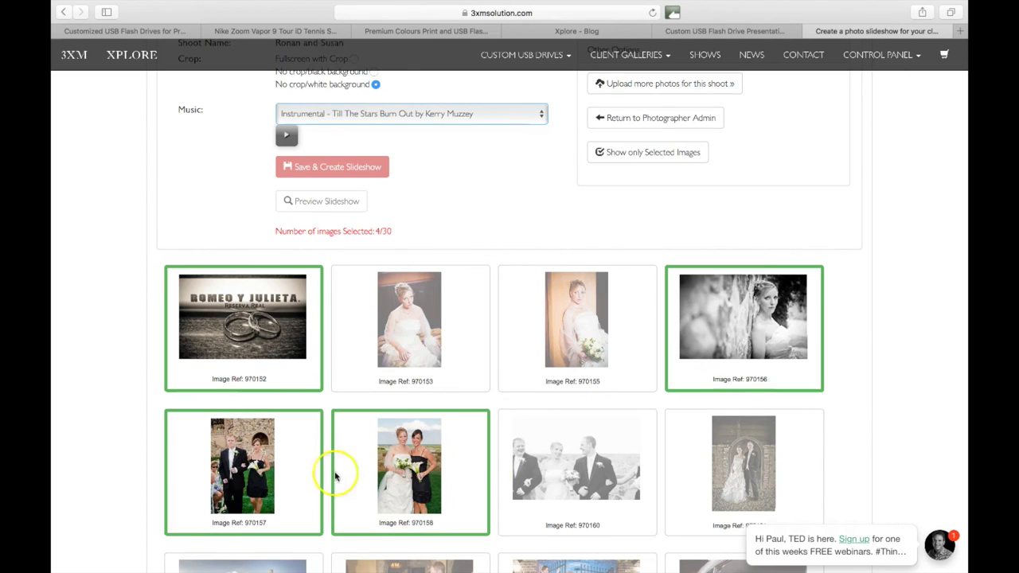
scroll(593, 482, "down", 3)
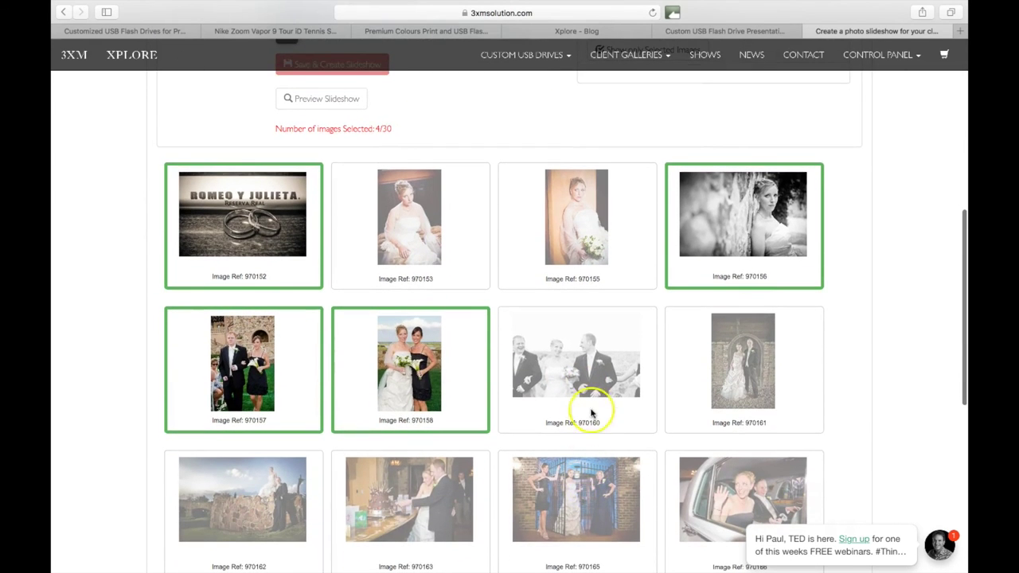
left_click(588, 402)
scroll(572, 434, "down", 1)
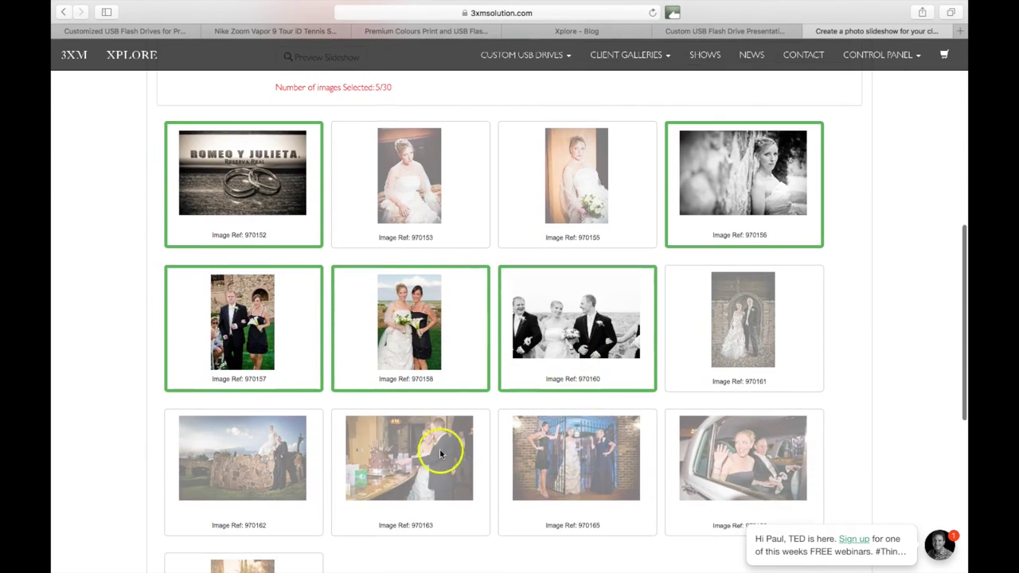
Add images 970162, 970163, 970165, 970166 and the final image in the grid to the slideshow selection.
left_click(286, 473)
scroll(422, 506, "down", 1)
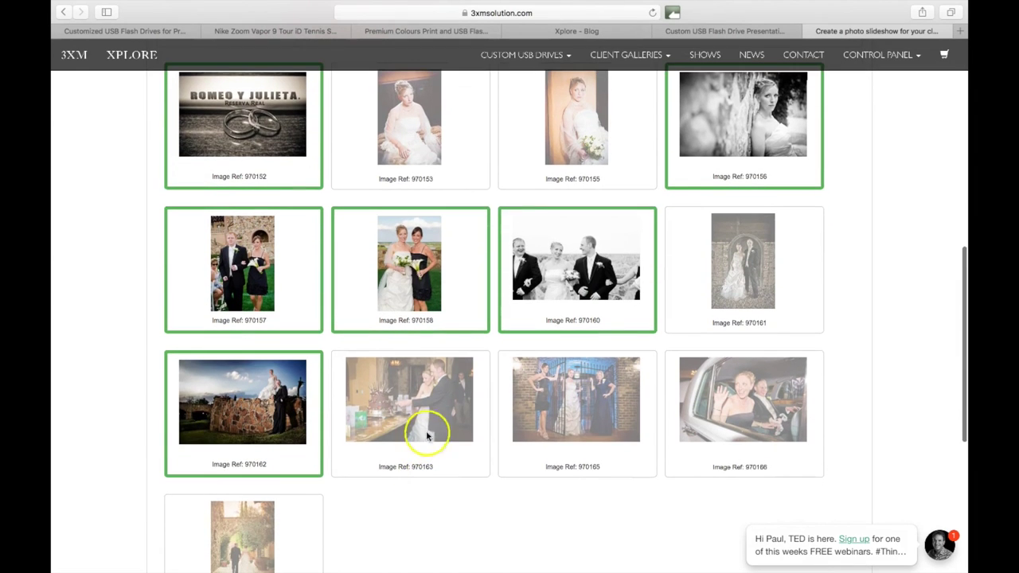
left_click(418, 410)
left_click(565, 411)
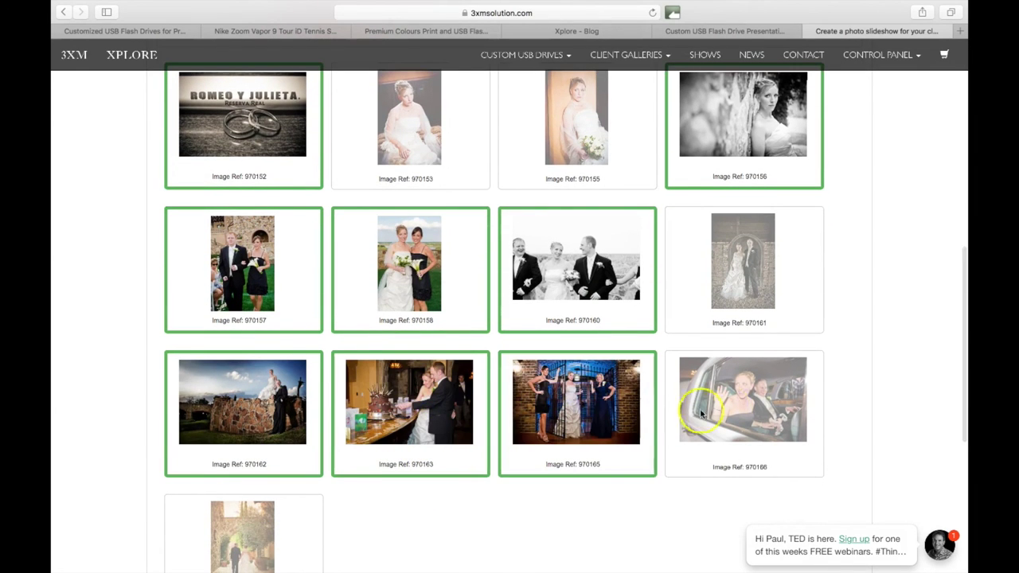
left_click(752, 403)
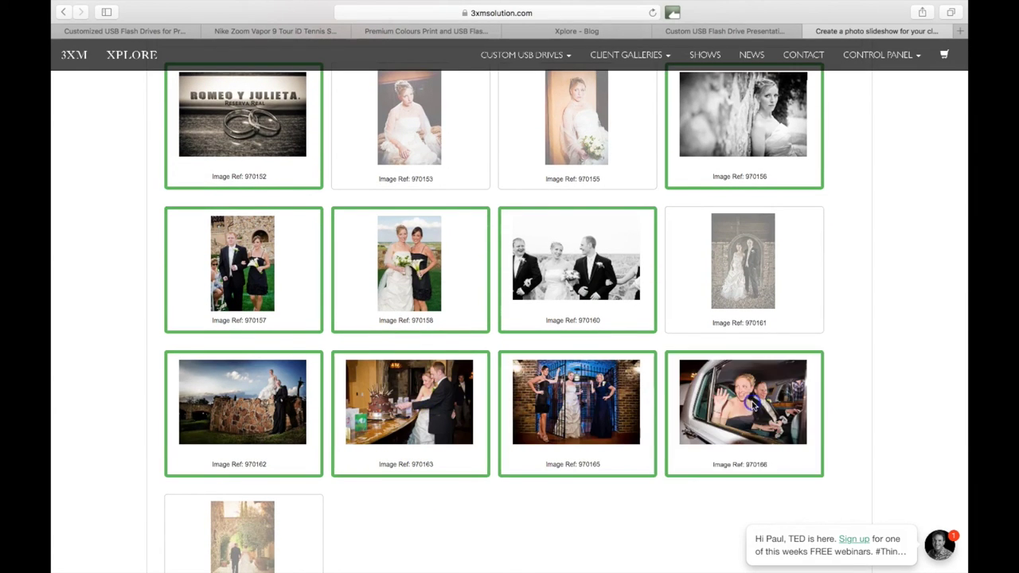
left_click(291, 539)
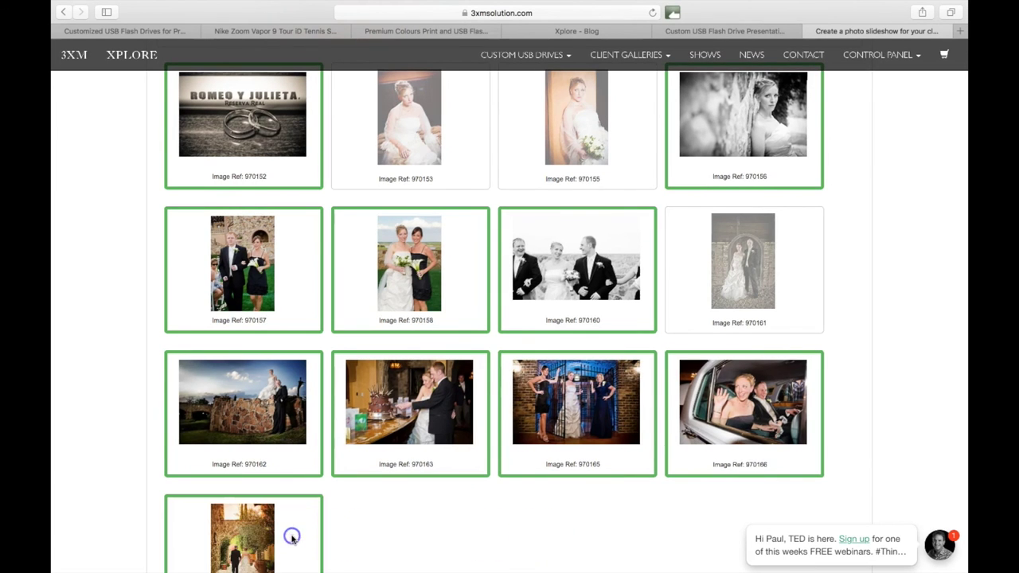
Check the highlighted images, then save and create the slideshow from the selection.
scroll(599, 545, "up", 4)
scroll(598, 546, "down", 5)
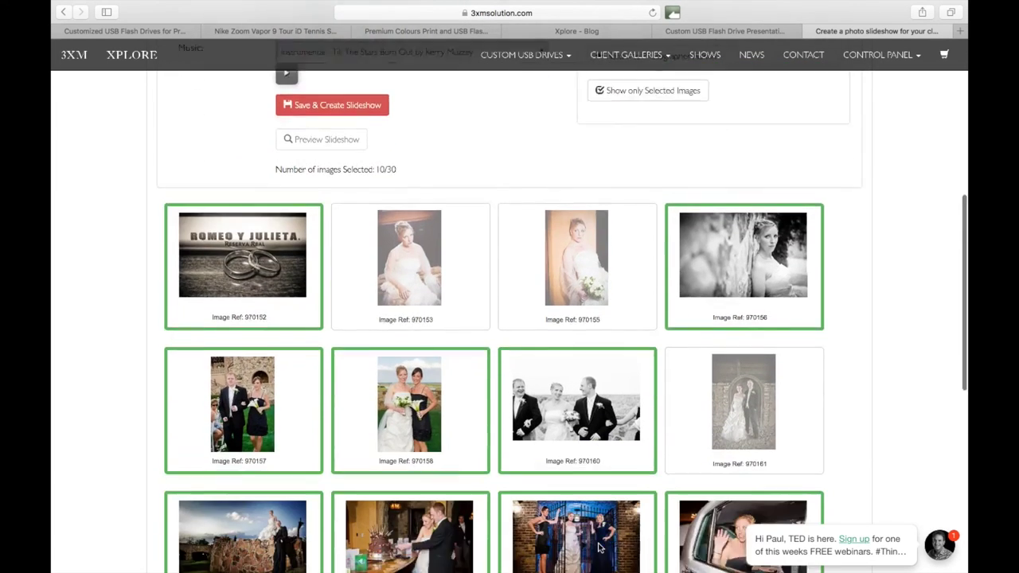
scroll(562, 471, "up", 1)
scroll(562, 470, "down", 2)
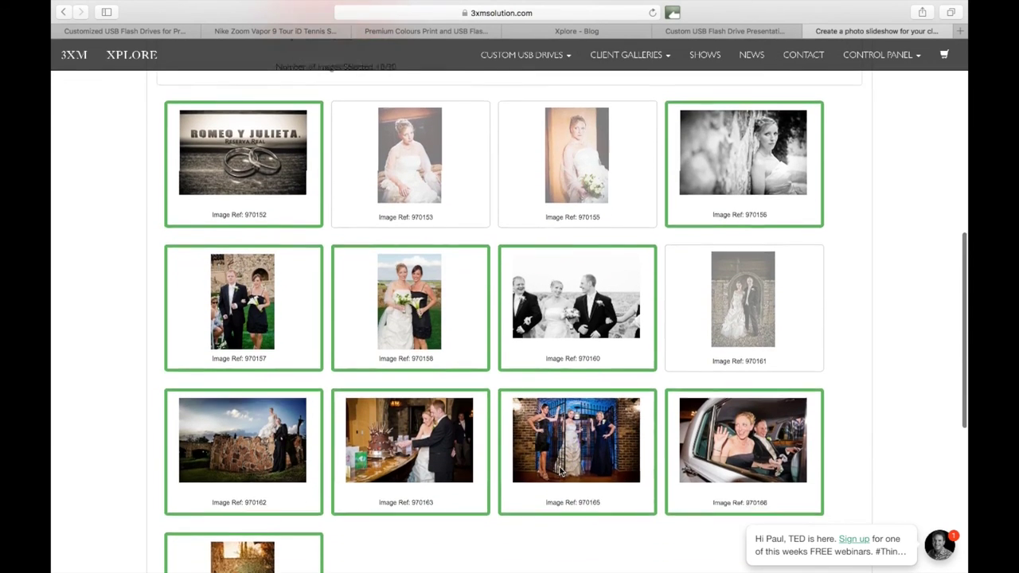
scroll(560, 471, "up", 7)
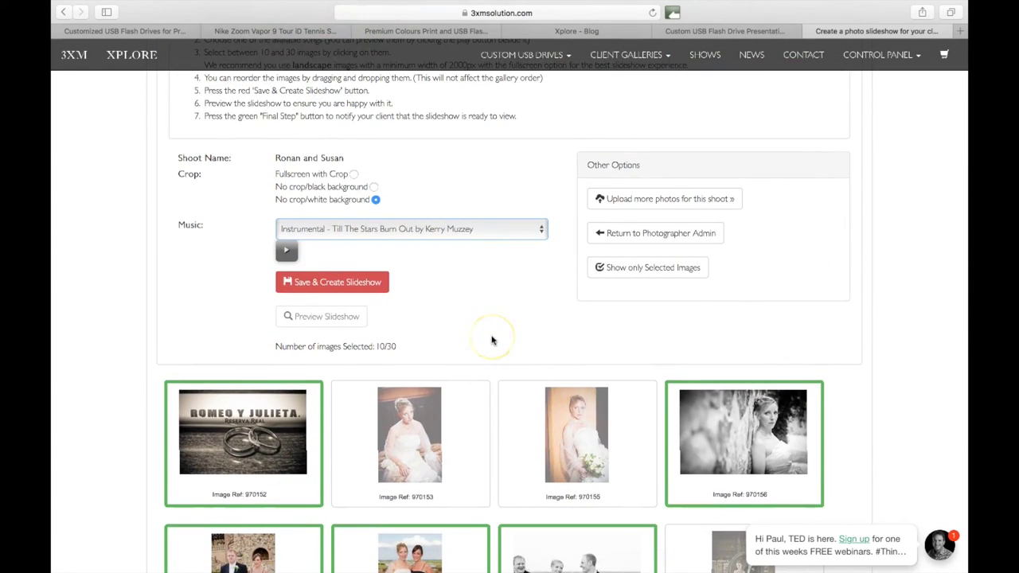
left_click(333, 284)
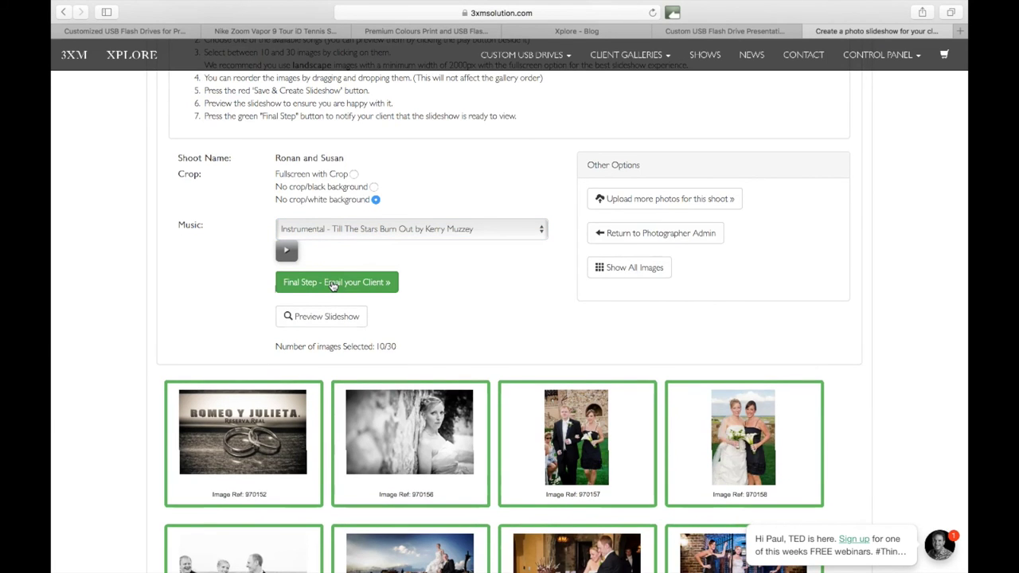
Preview the finished slideshow, show its photographer and sharing information, and close the preview.
left_click(327, 320)
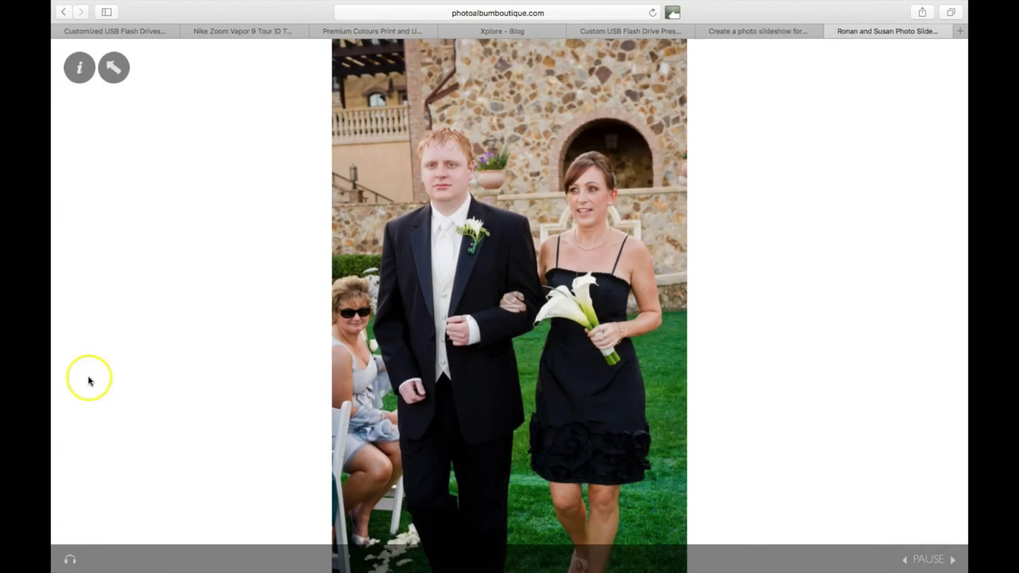
left_click(80, 77)
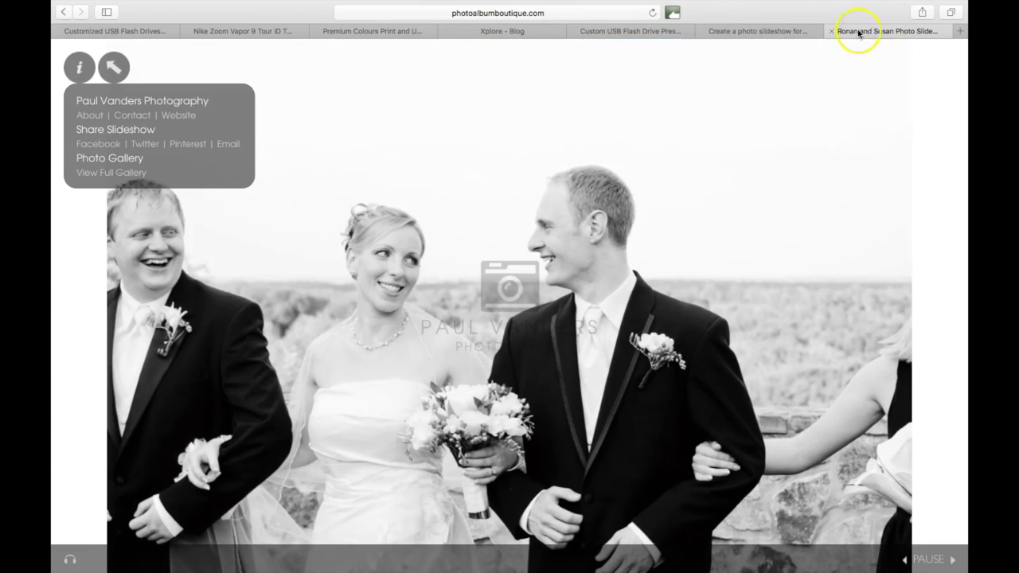
left_click(831, 32)
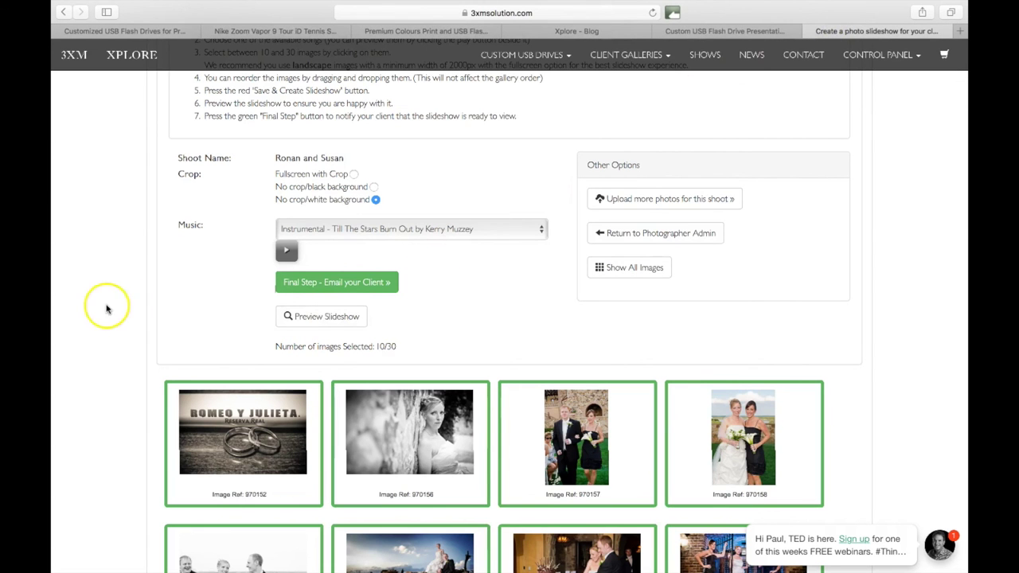
Proceed to the final step for emailing the client about the slideshow.
scroll(101, 308, "up", 2)
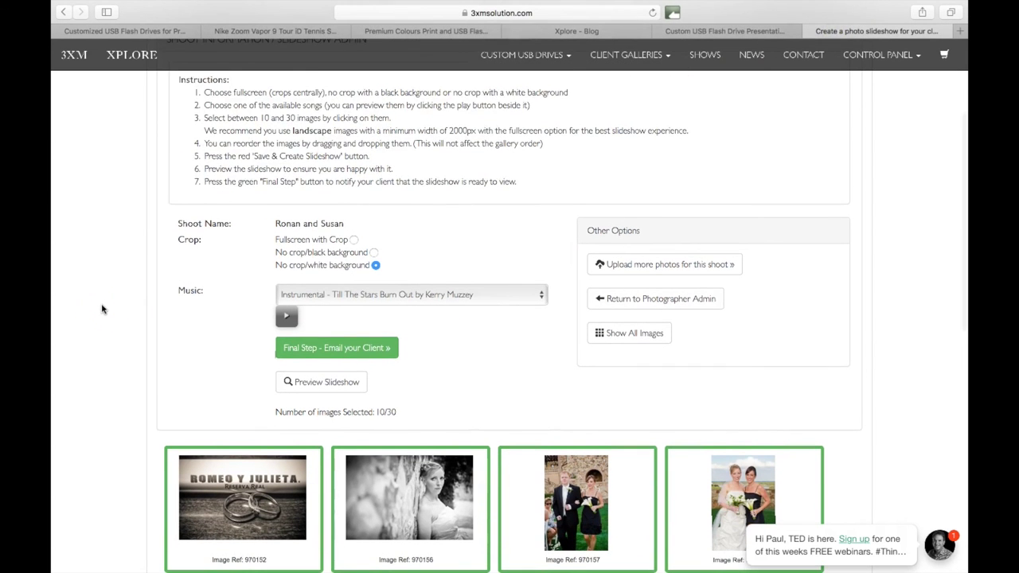
scroll(101, 309, "down", 1)
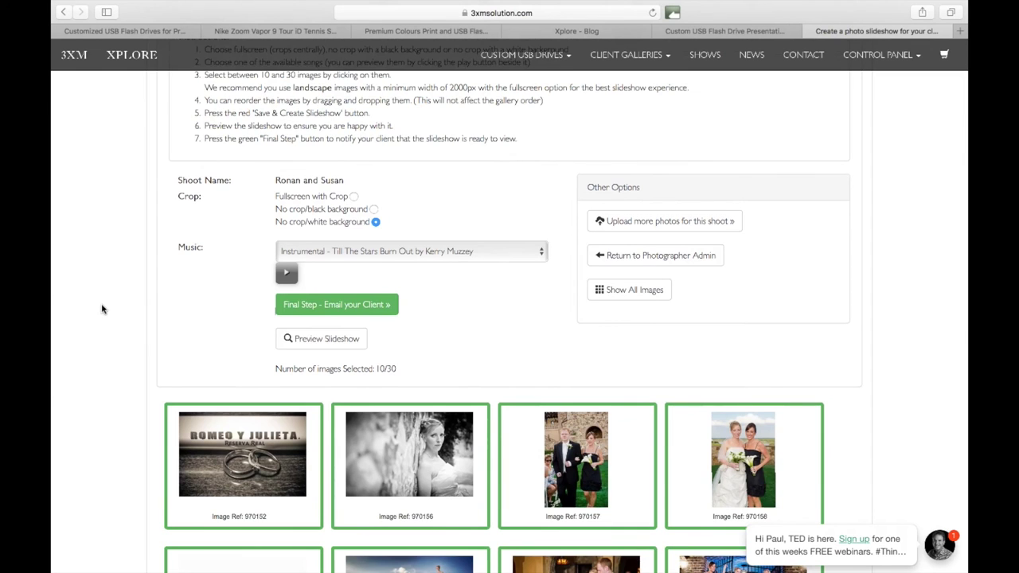
left_click(312, 314)
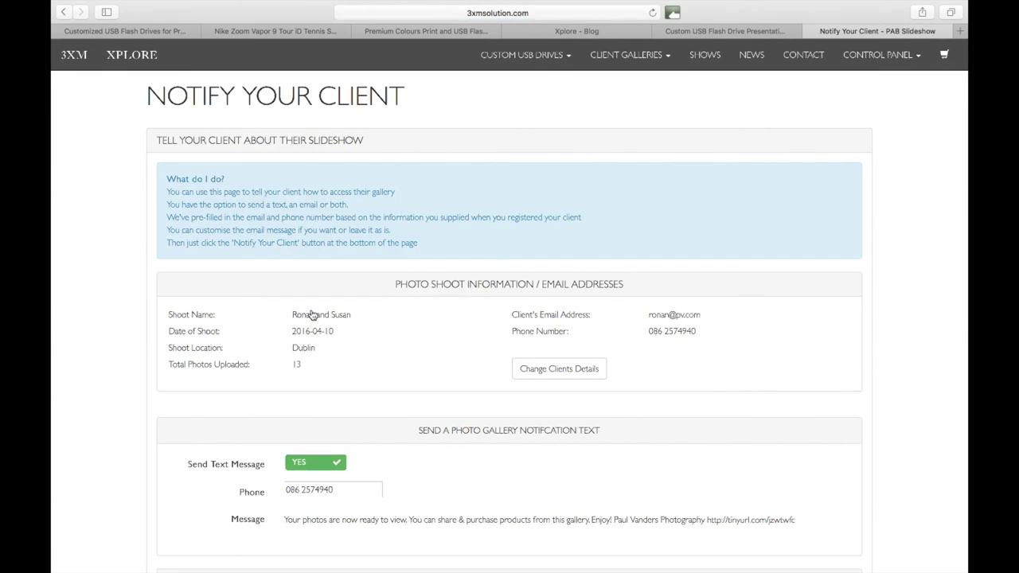
Put the client's phone number for the text notification into international format with the 00353 prefix.
scroll(312, 316, "down", 1)
scroll(312, 316, "down", 3)
left_click(288, 399)
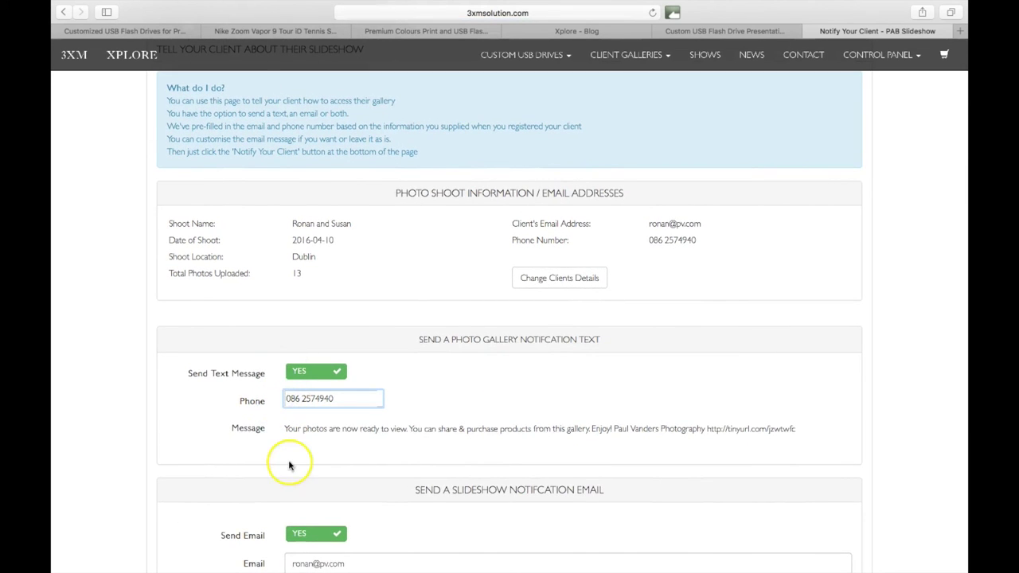
left_click(291, 399)
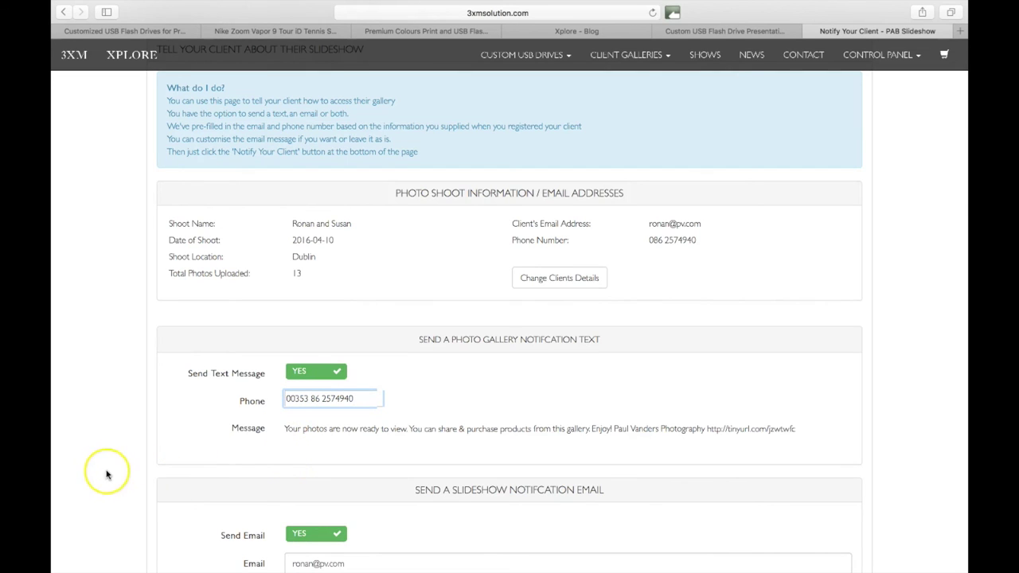
Add "I had a great day at your wedding. I hope you enjoy the photos." and a "Kind regards" sign-off with the photographer's first name to the email.
scroll(107, 474, "down", 3)
scroll(107, 474, "down", 3)
left_click(342, 368)
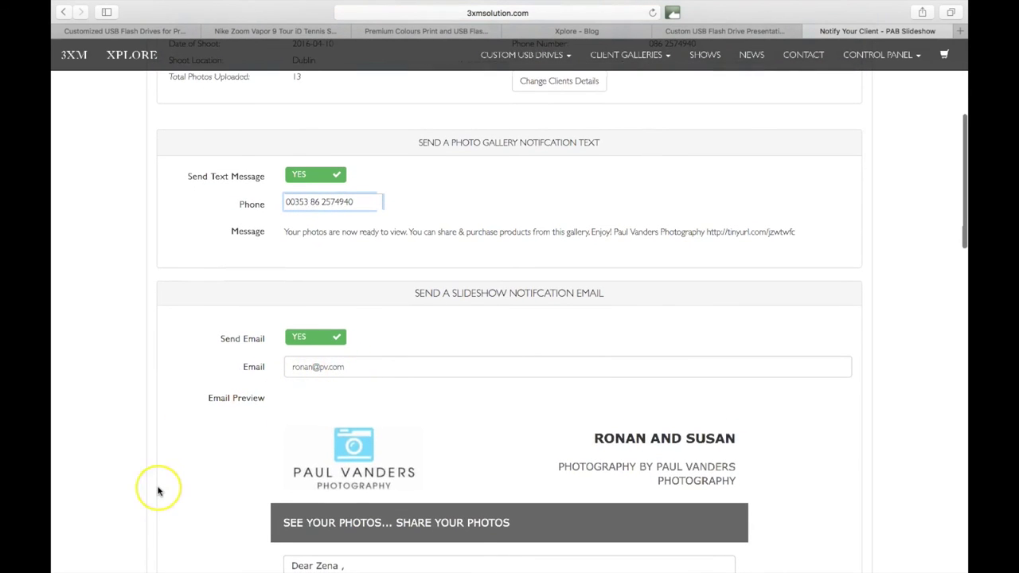
scroll(207, 406, "down", 1)
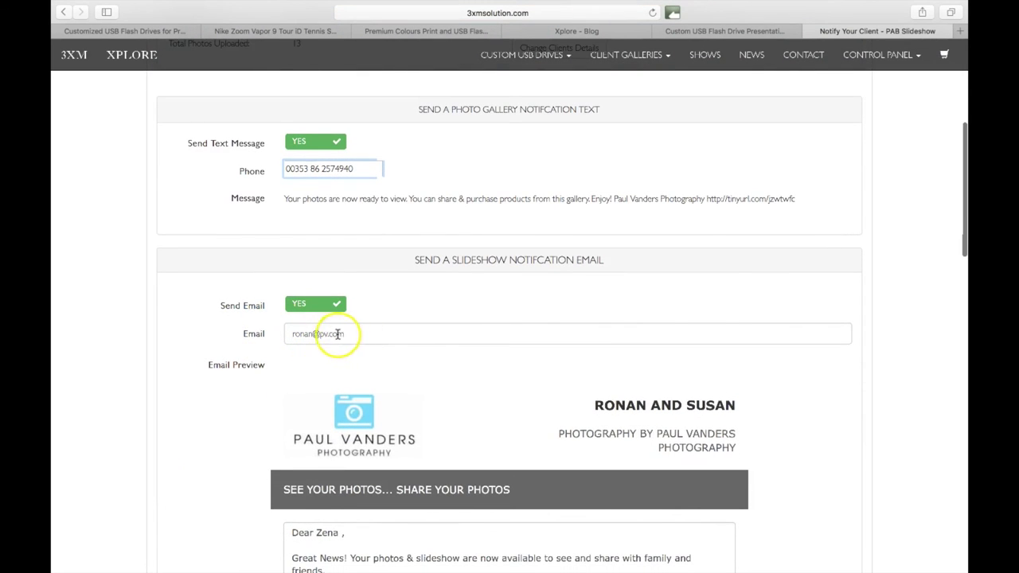
scroll(226, 442, "down", 4)
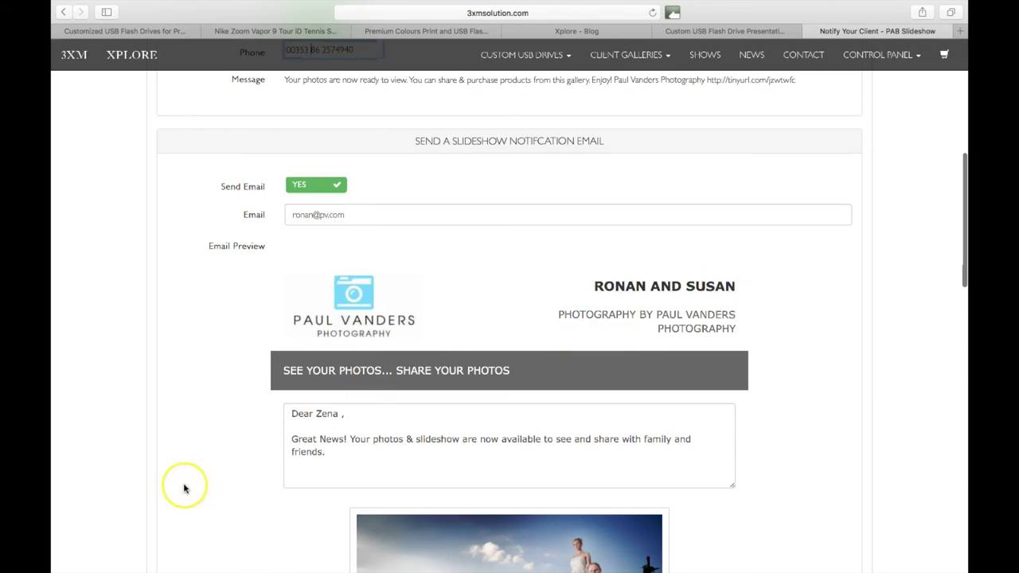
scroll(183, 487, "down", 3)
left_click(333, 353)
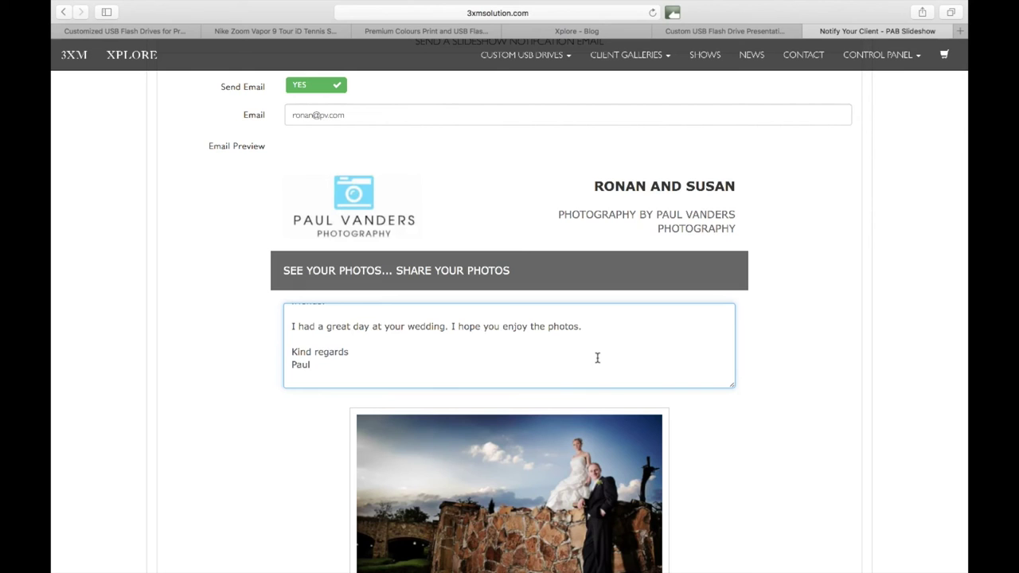
Review the rest of the email preview and send the text and email notifications to the client.
scroll(741, 454, "down", 5)
scroll(741, 455, "down", 10)
scroll(741, 455, "down", 5)
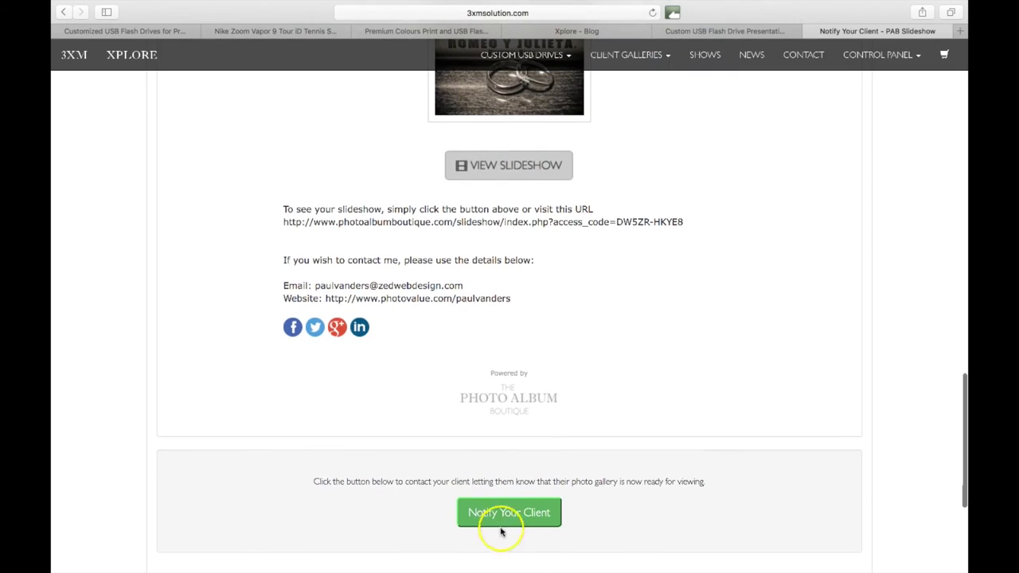
left_click(497, 525)
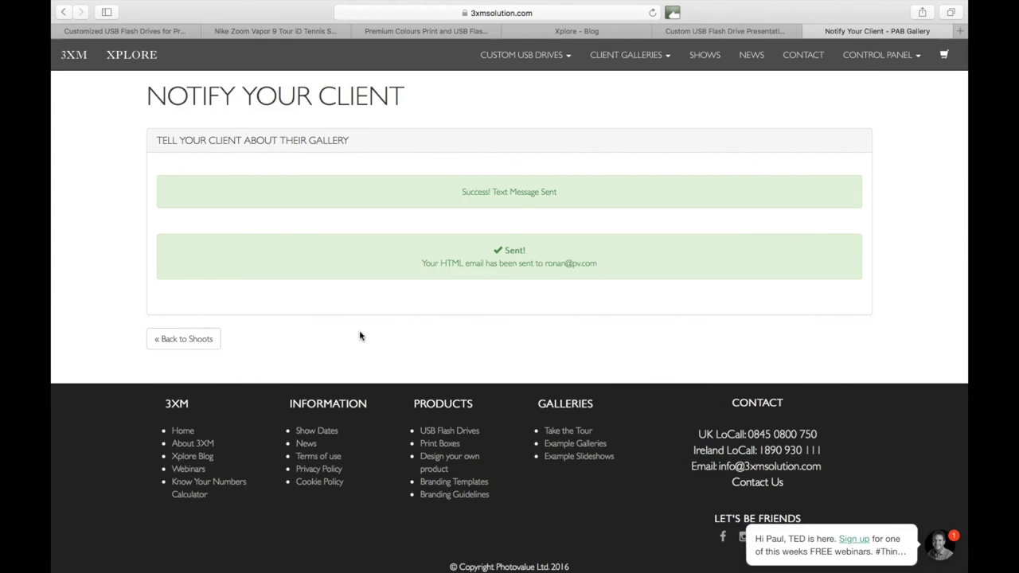
scroll(359, 336, "up", 1)
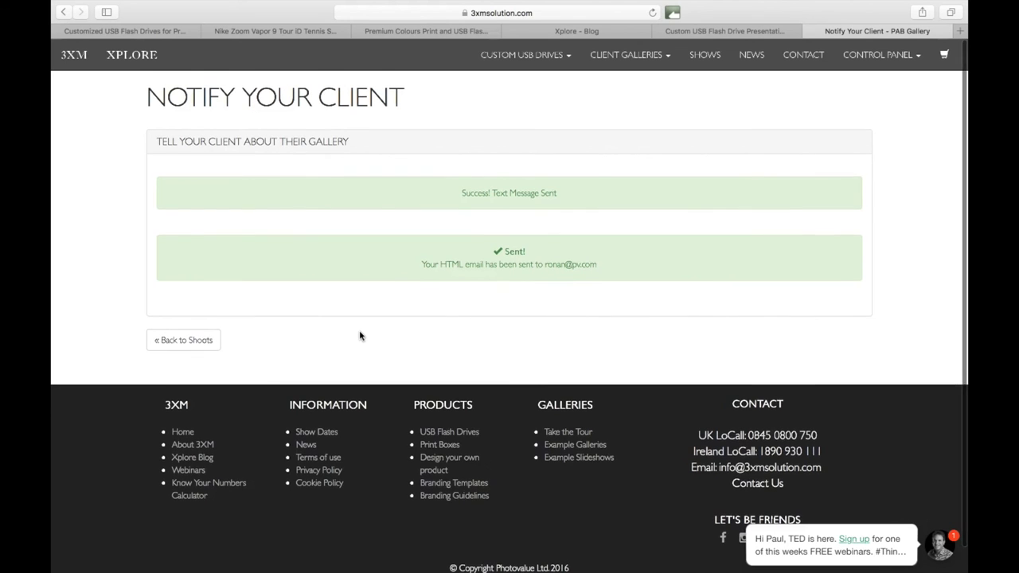
Return to the 3XM control panel, open the shoots overview and expand the Weddings category.
left_click(862, 57)
left_click(866, 83)
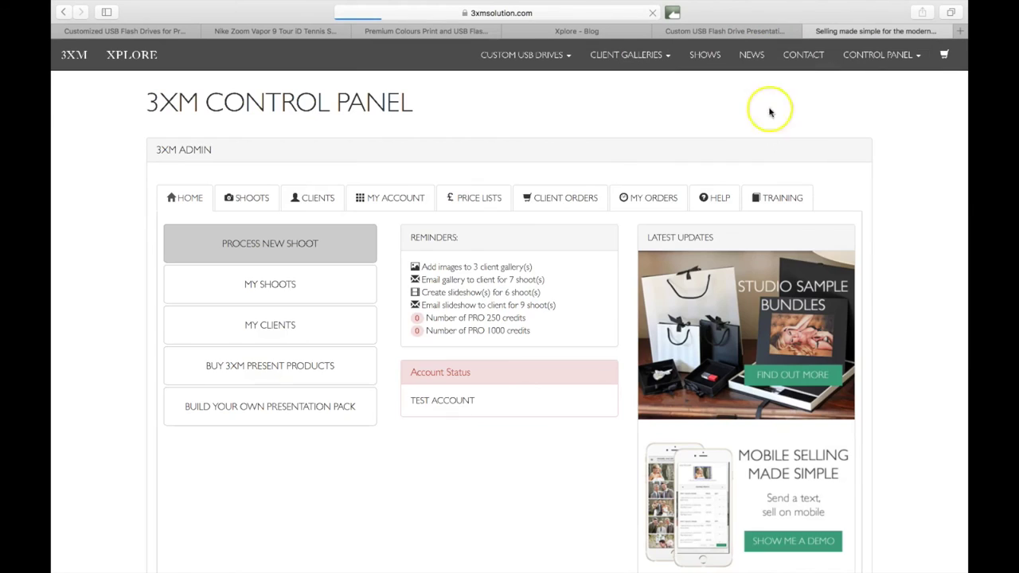
left_click(267, 283)
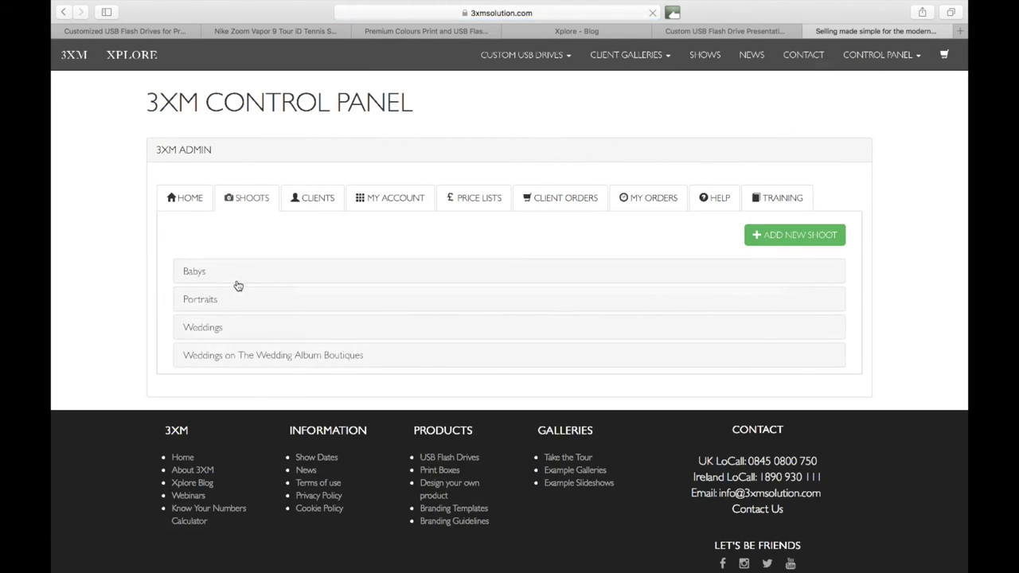
left_click(202, 327)
scroll(335, 390, "down", 3)
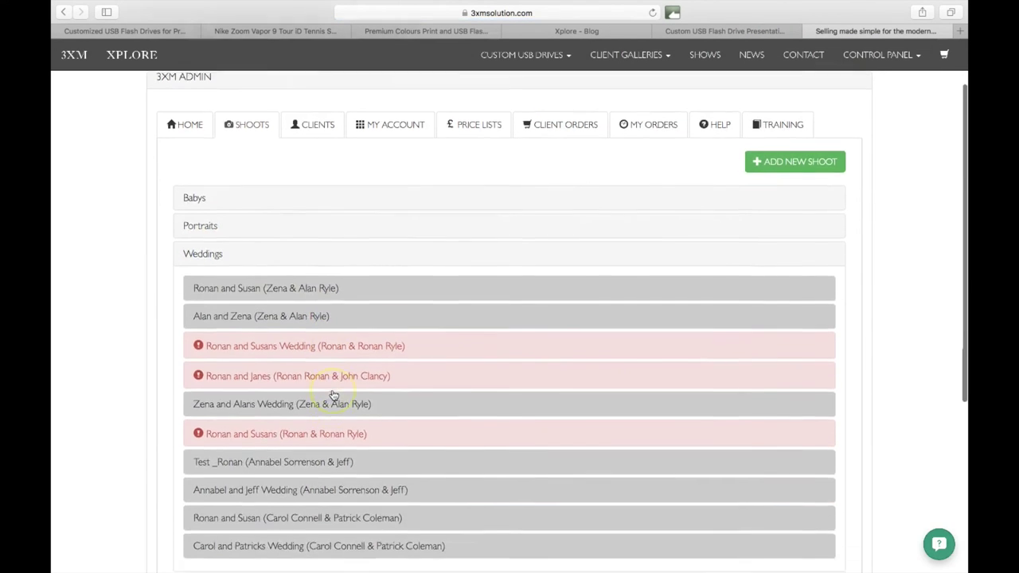
Open the settings of the London wedding shoot dated 7 March 2015 and review its gallery security, sharing, watermark and URL options.
left_click(290, 442)
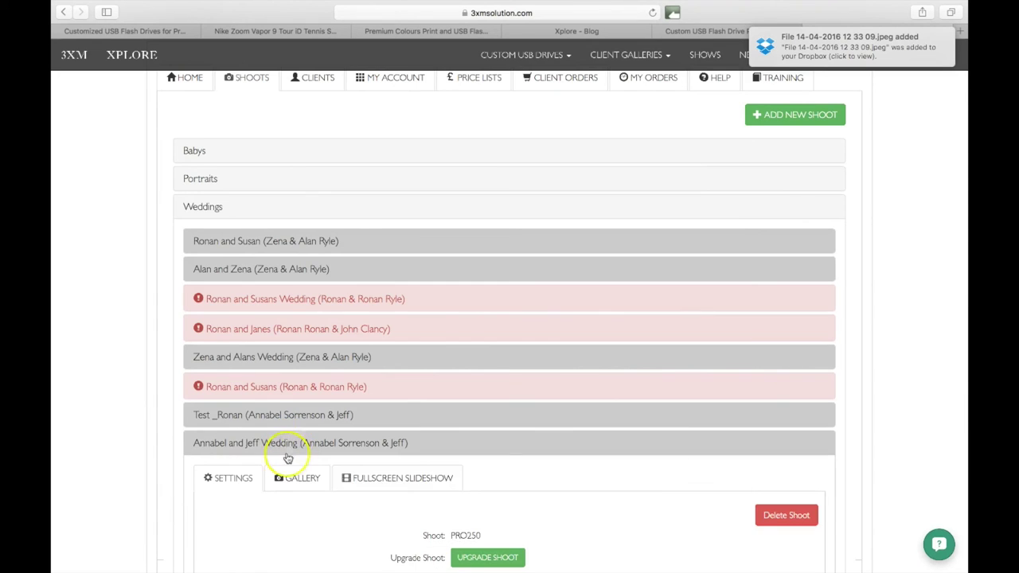
scroll(271, 541, "down", 2)
scroll(272, 542, "down", 5)
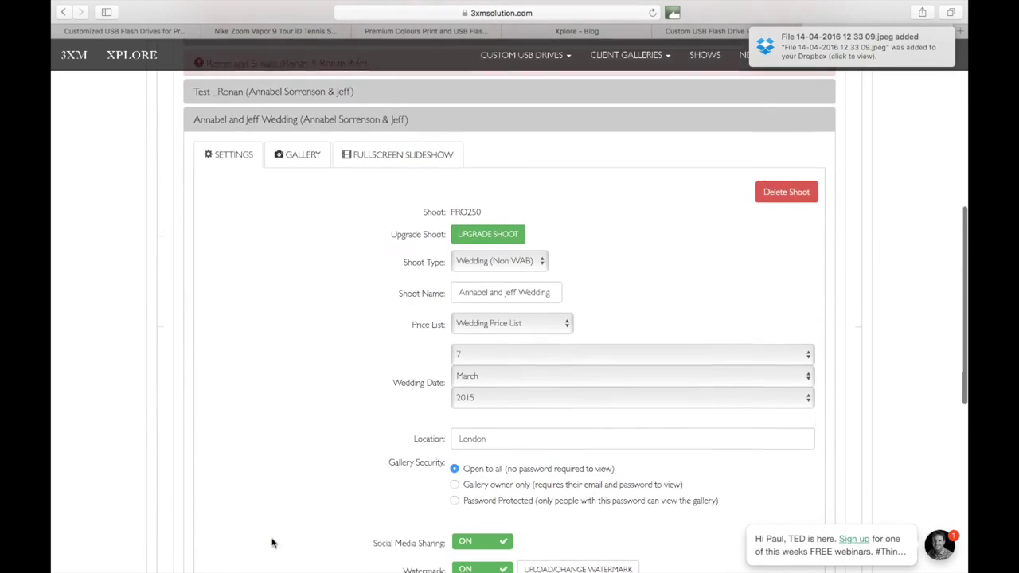
scroll(271, 542, "down", 2)
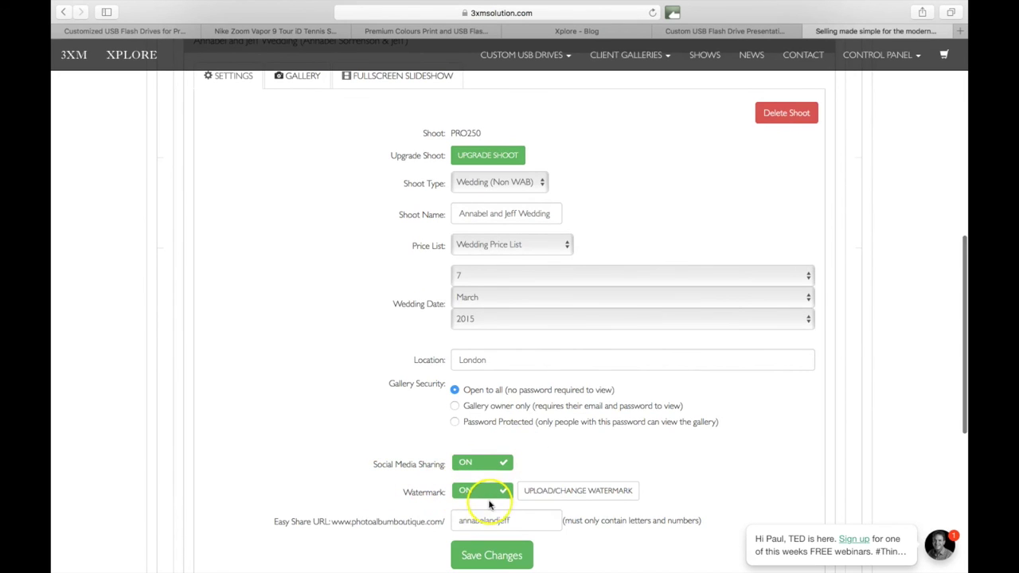
Review the gallery security options of the London wedding shoot and open the control panel's client list.
scroll(328, 487, "up", 1)
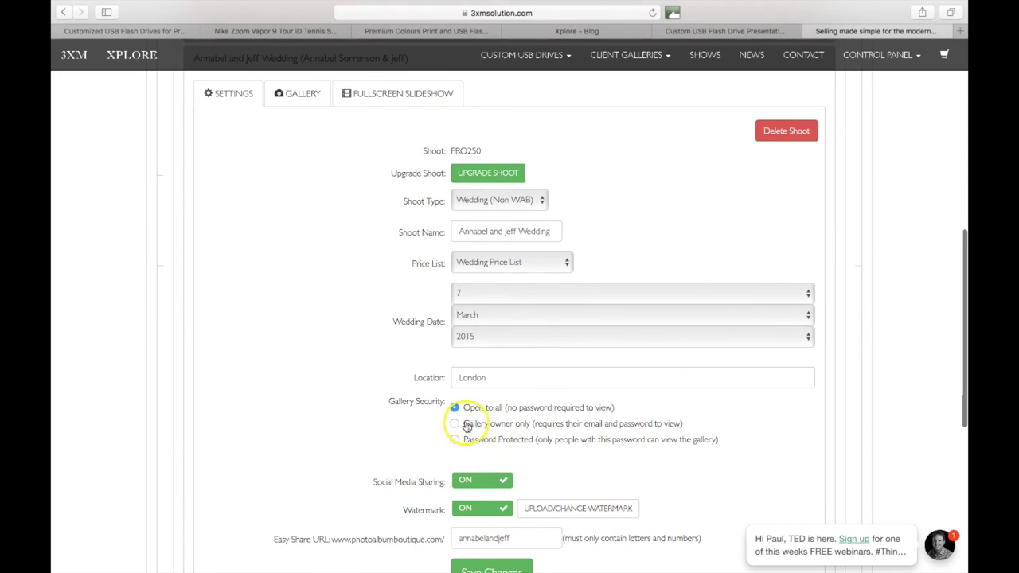
scroll(293, 377, "up", 3)
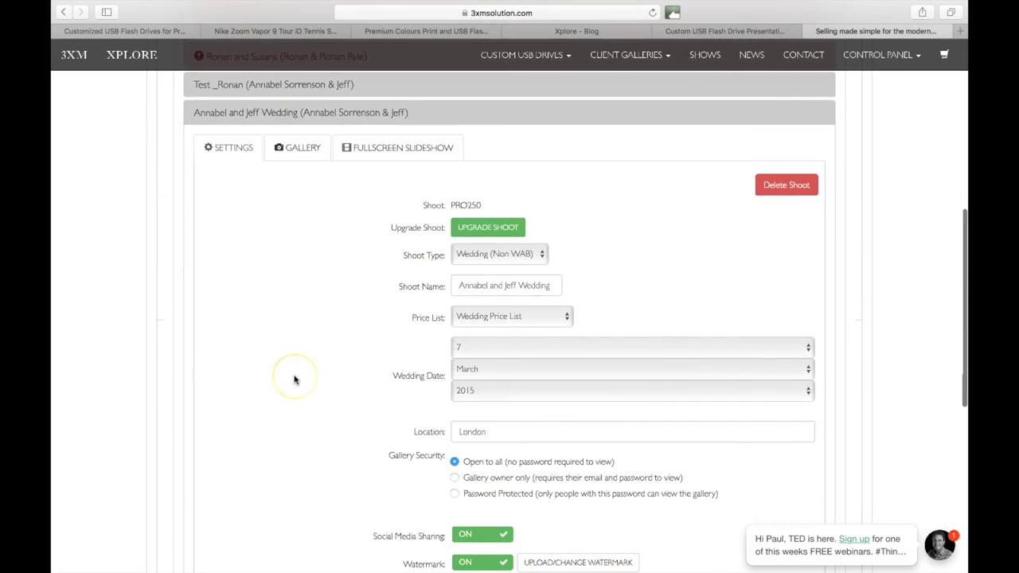
left_click(302, 178)
left_click(388, 274)
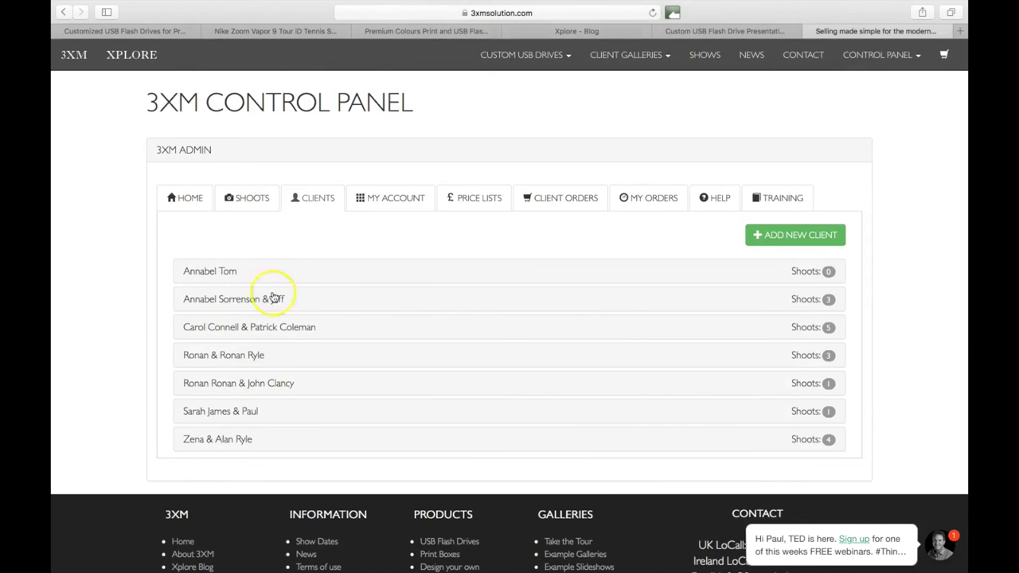
Look through the account options, price lists and client orders in the 3XM control panel.
left_click(389, 196)
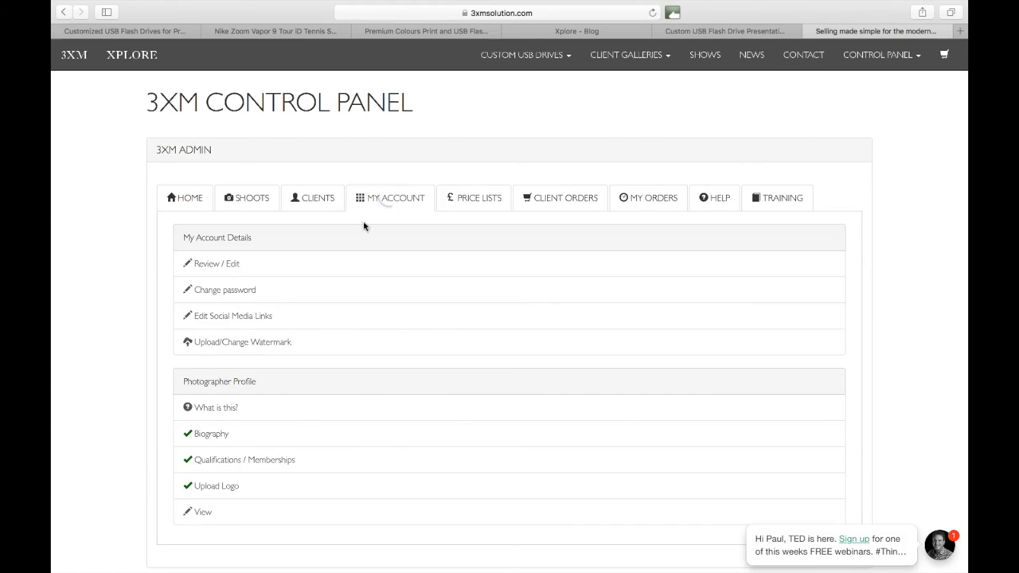
left_click(480, 201)
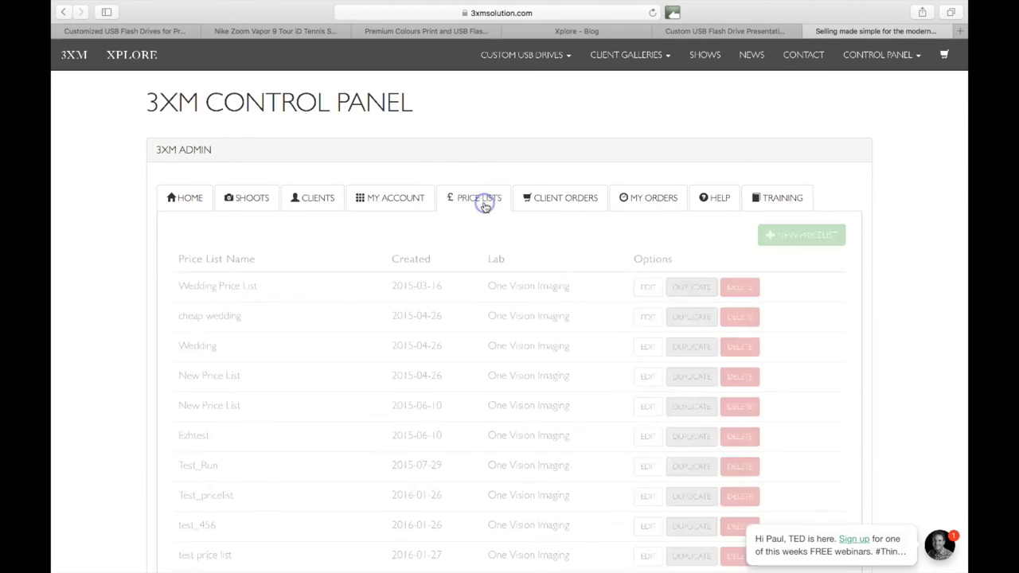
left_click(559, 200)
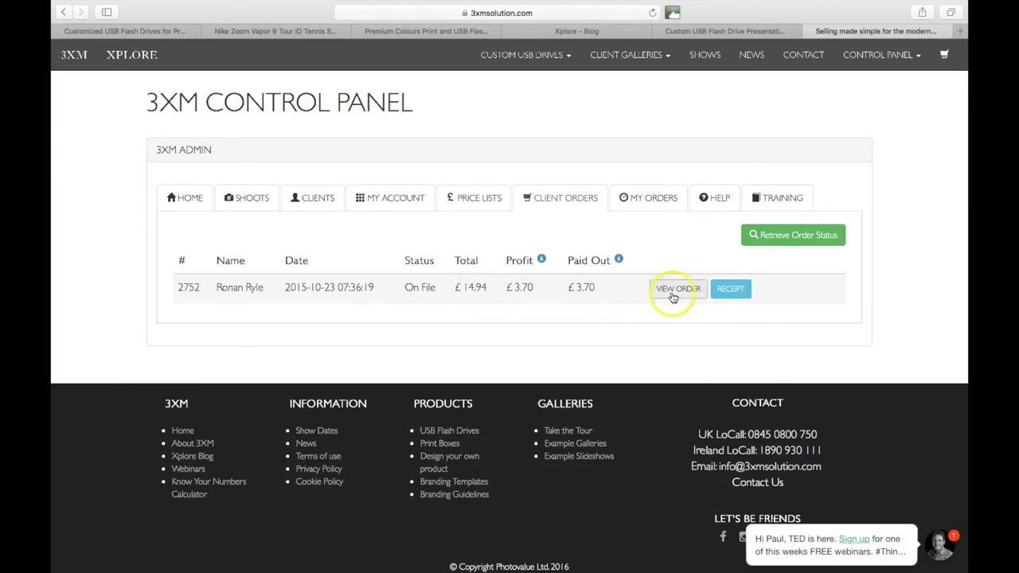
left_click(741, 291)
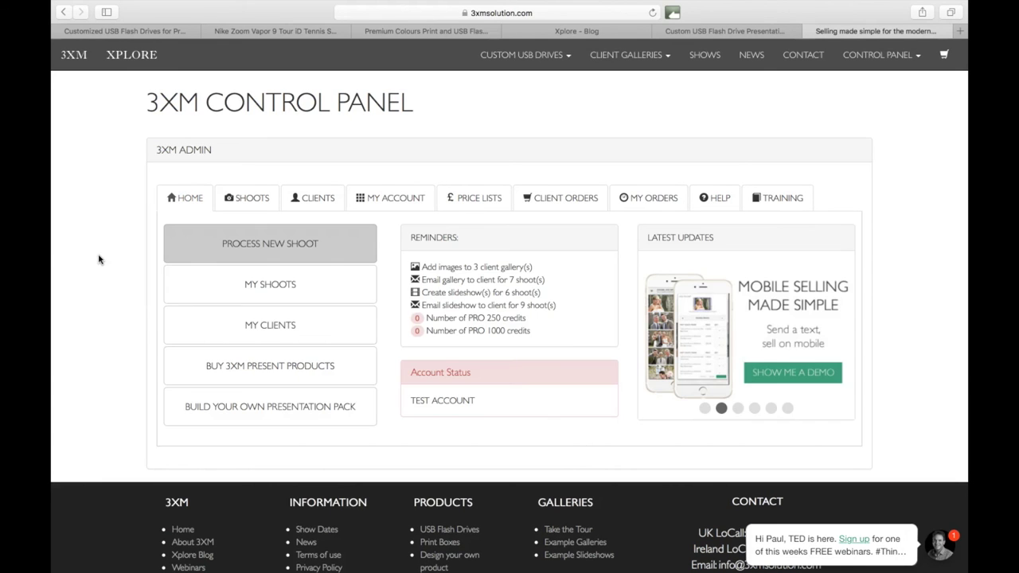